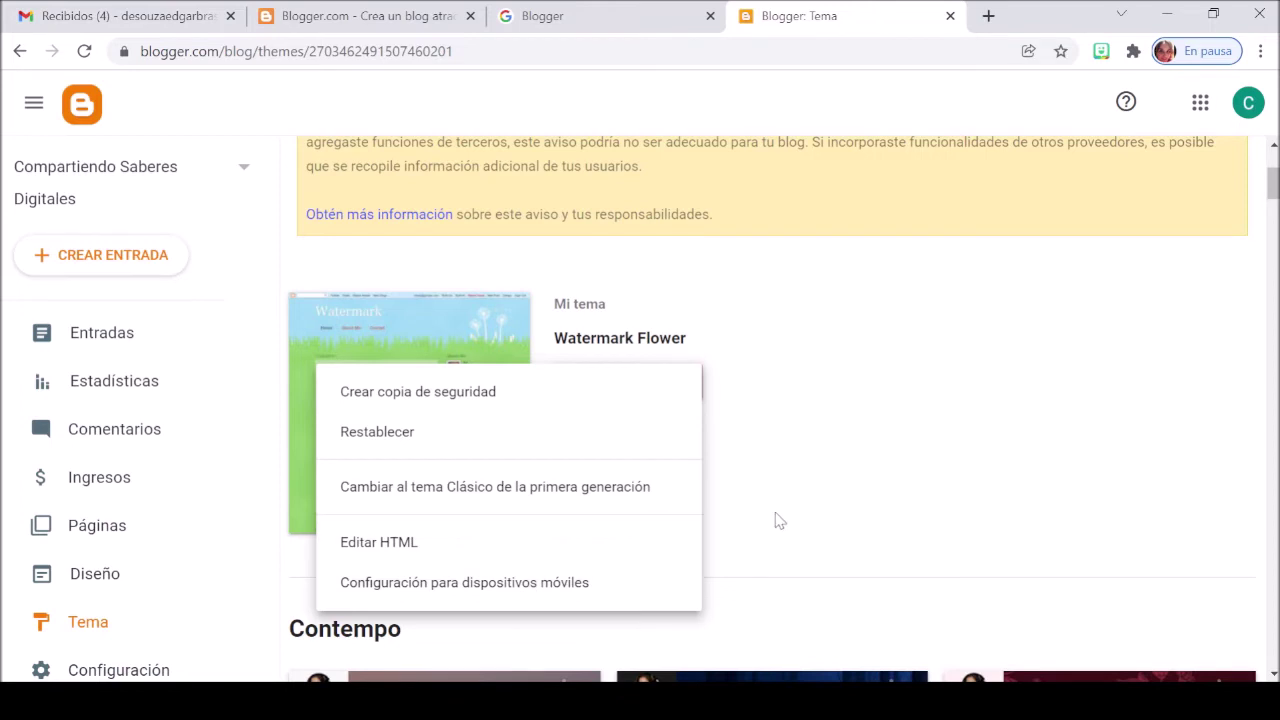
- Open the public page of the blog Compartiendo Saberes Digitales in a separate browser tab and view it
scroll(222, 543, down, 2)
scroll(222, 543, down, 1)
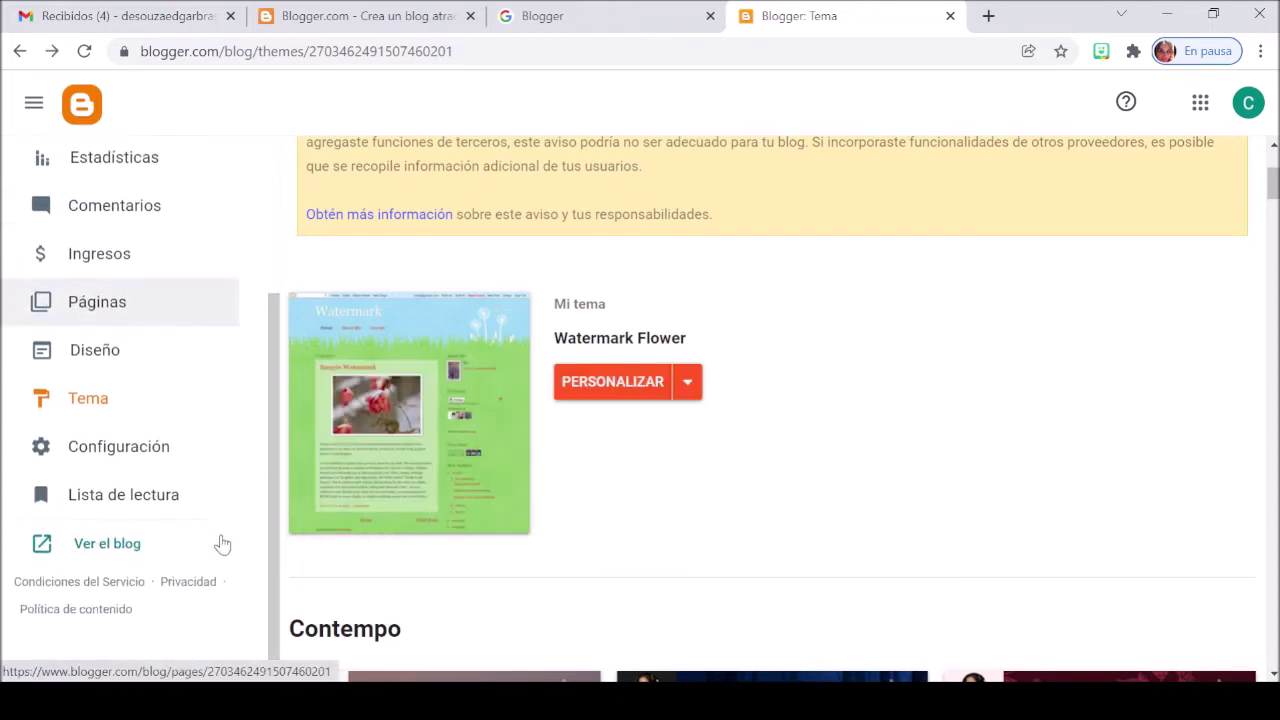
right_click(117, 549)
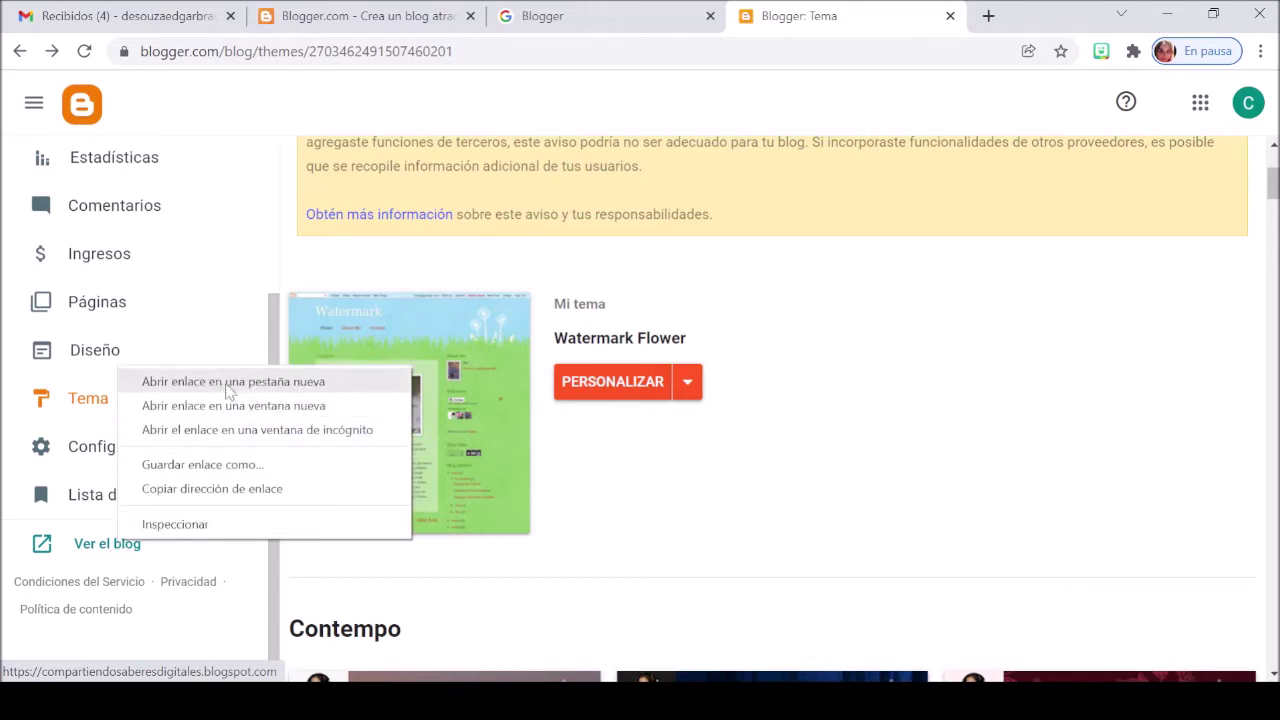
click(228, 380)
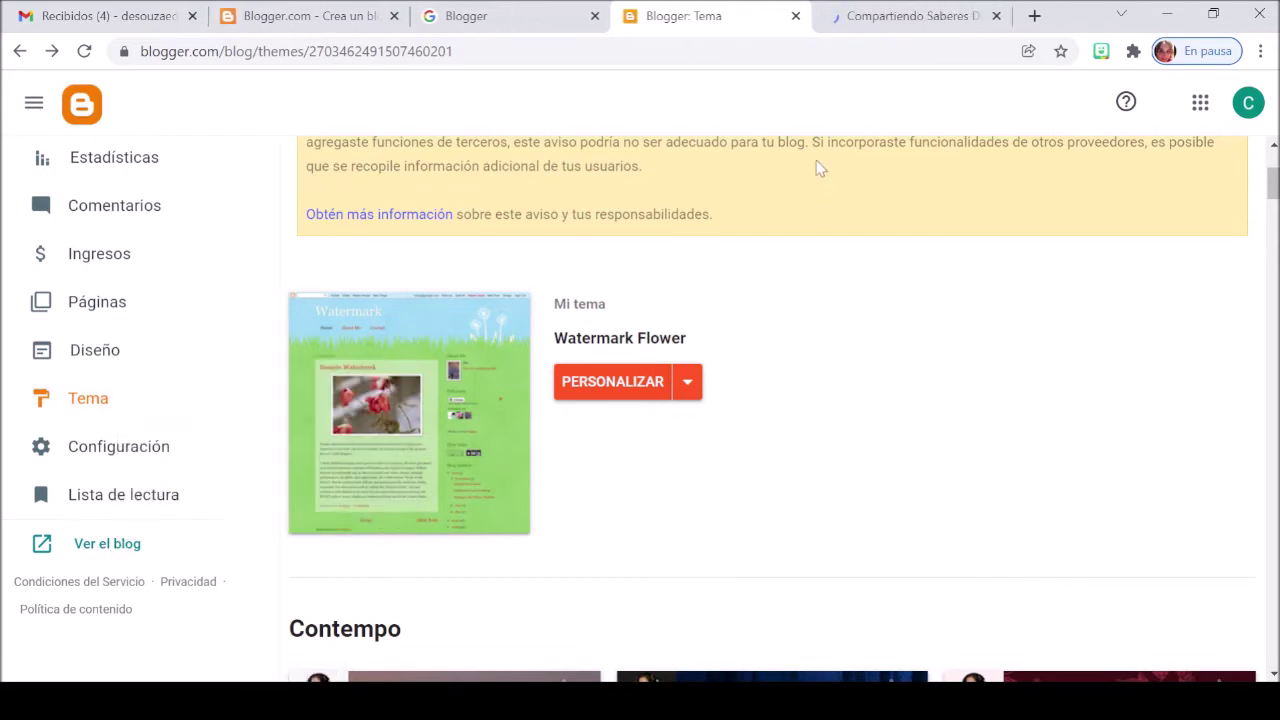
click(884, 15)
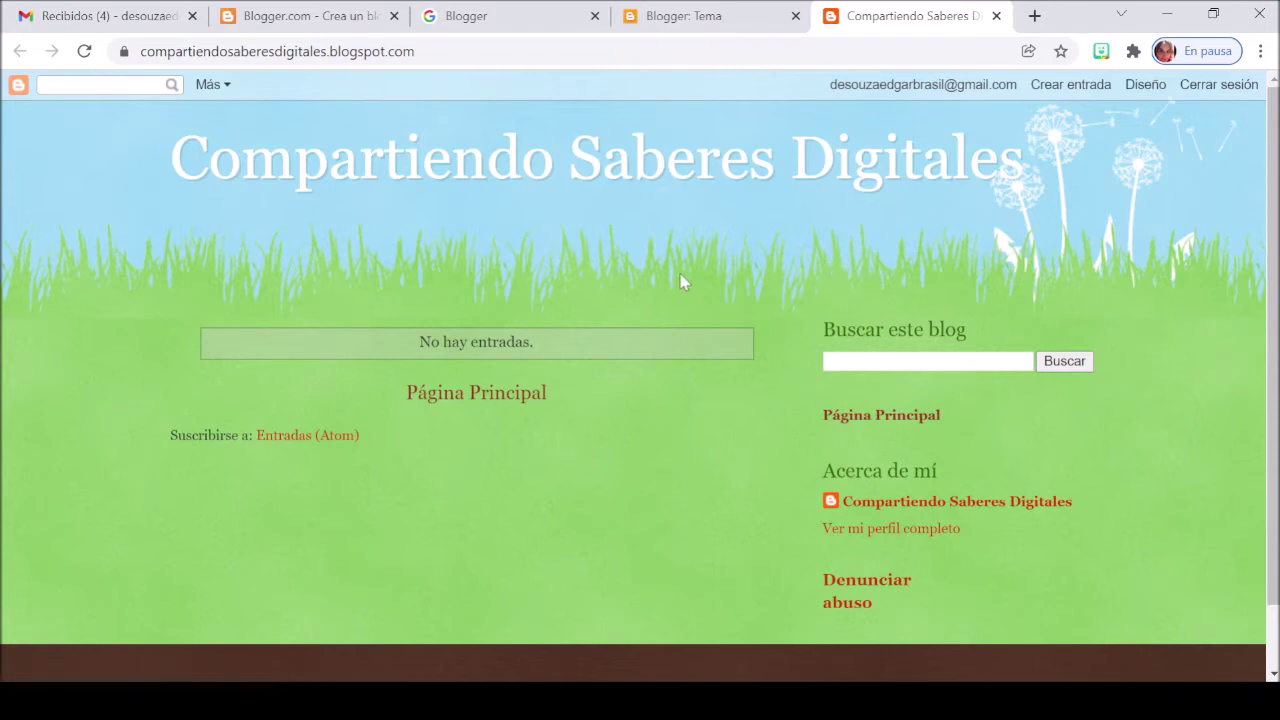
- Return to the blog's administration page and create a new post
click(716, 18)
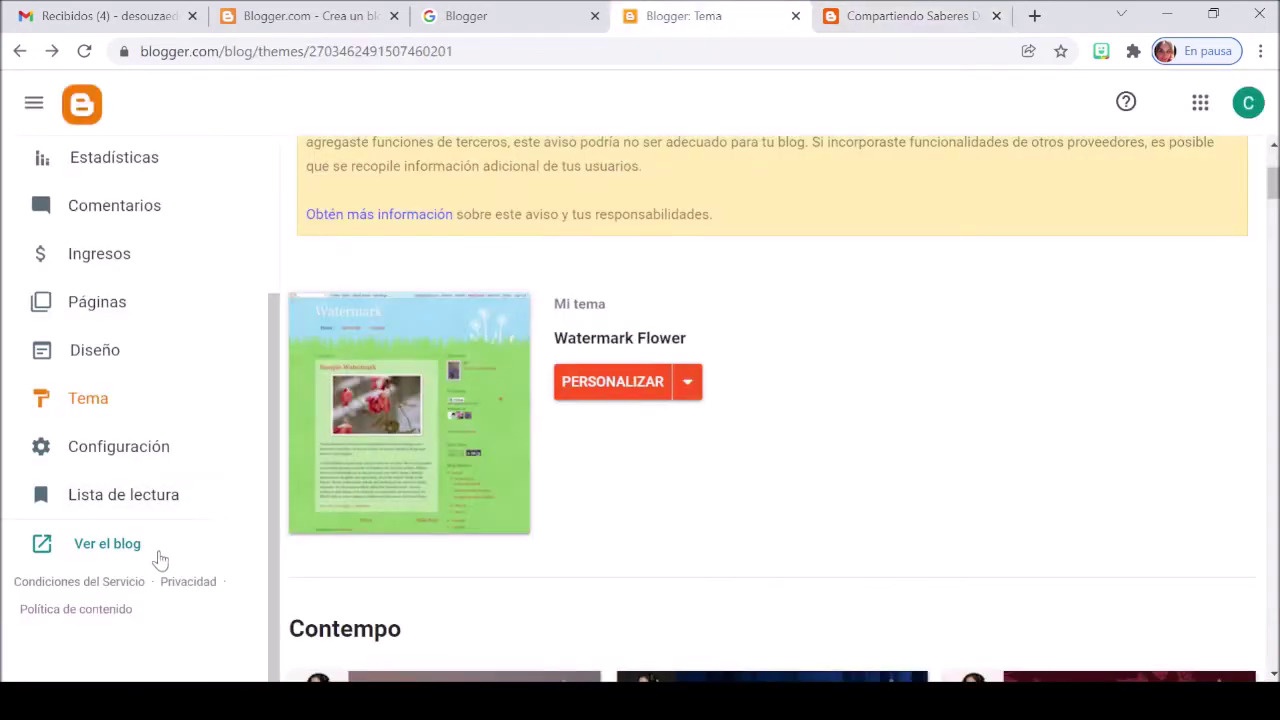
scroll(226, 557, up, 2)
scroll(226, 557, up, 1)
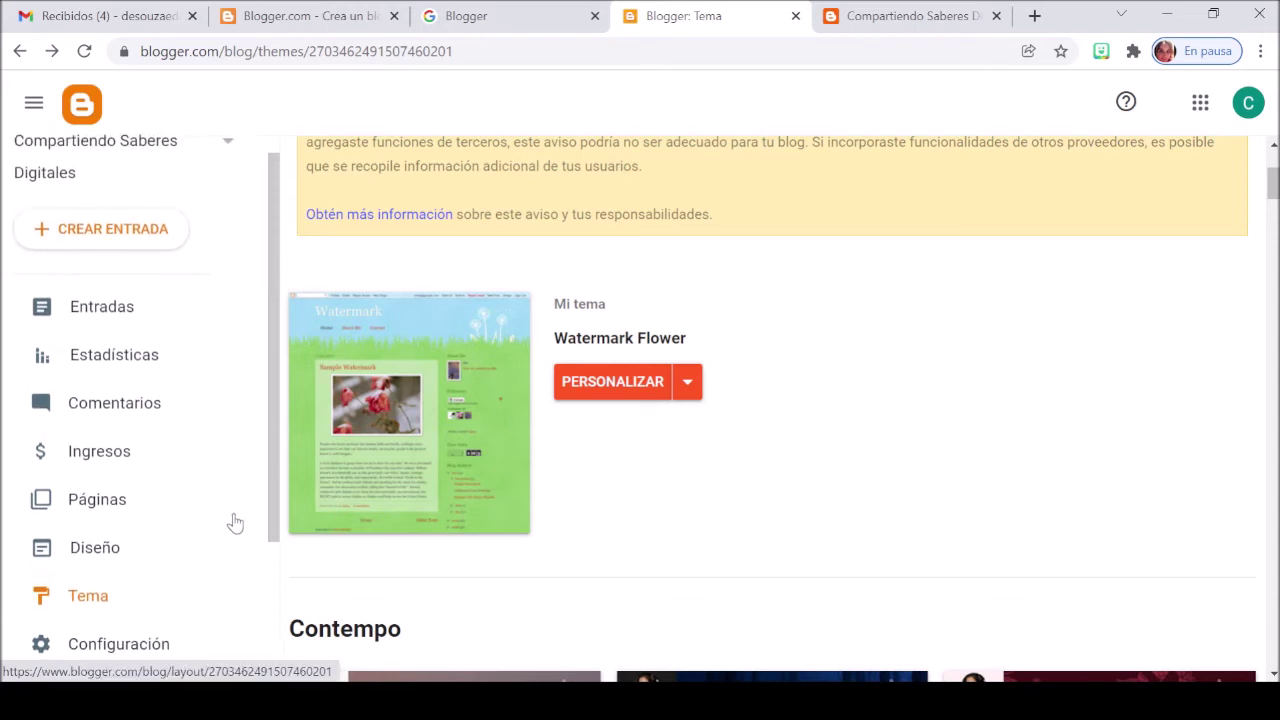
click(134, 236)
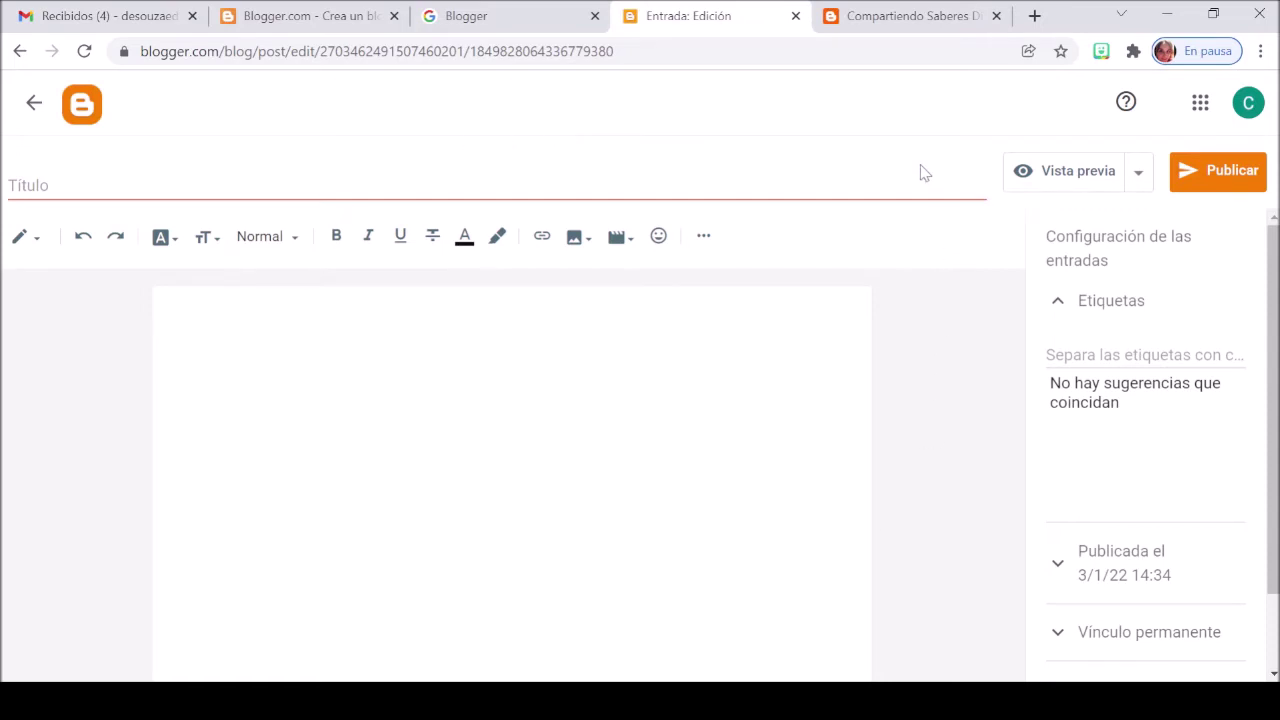
- Title the post "Bienvenidos a mi Blog" and write "En este espacio virtual estaré compartiendo tutoriales de herramientas educativas para optimizar nuestras prácticas pedagógicas."
click(123, 188)
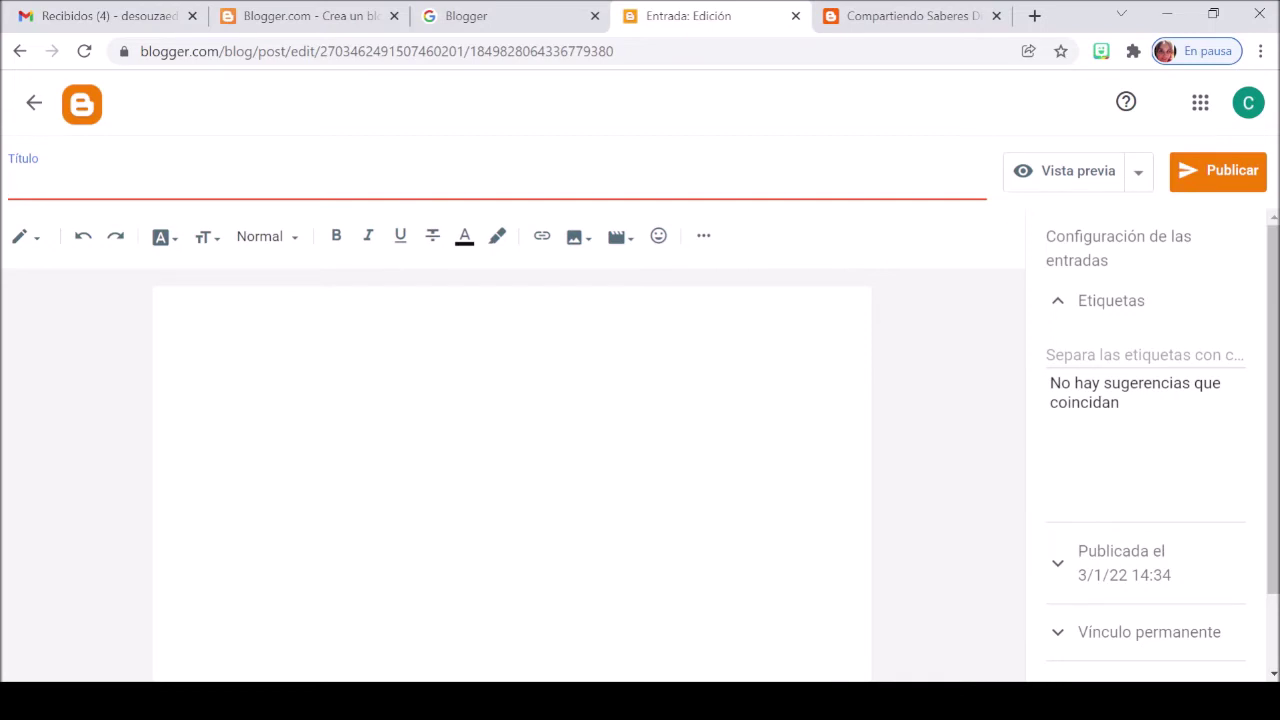
text(Bienvenidos a mi Blog)
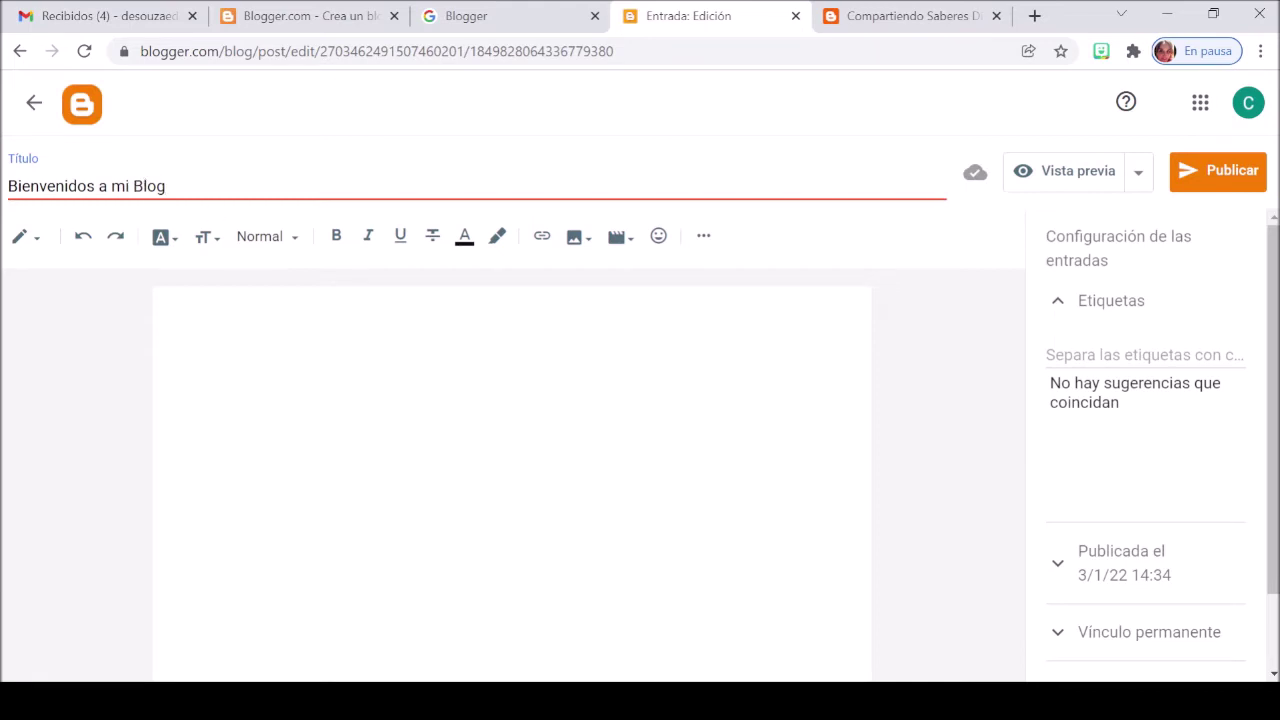
click(172, 311)
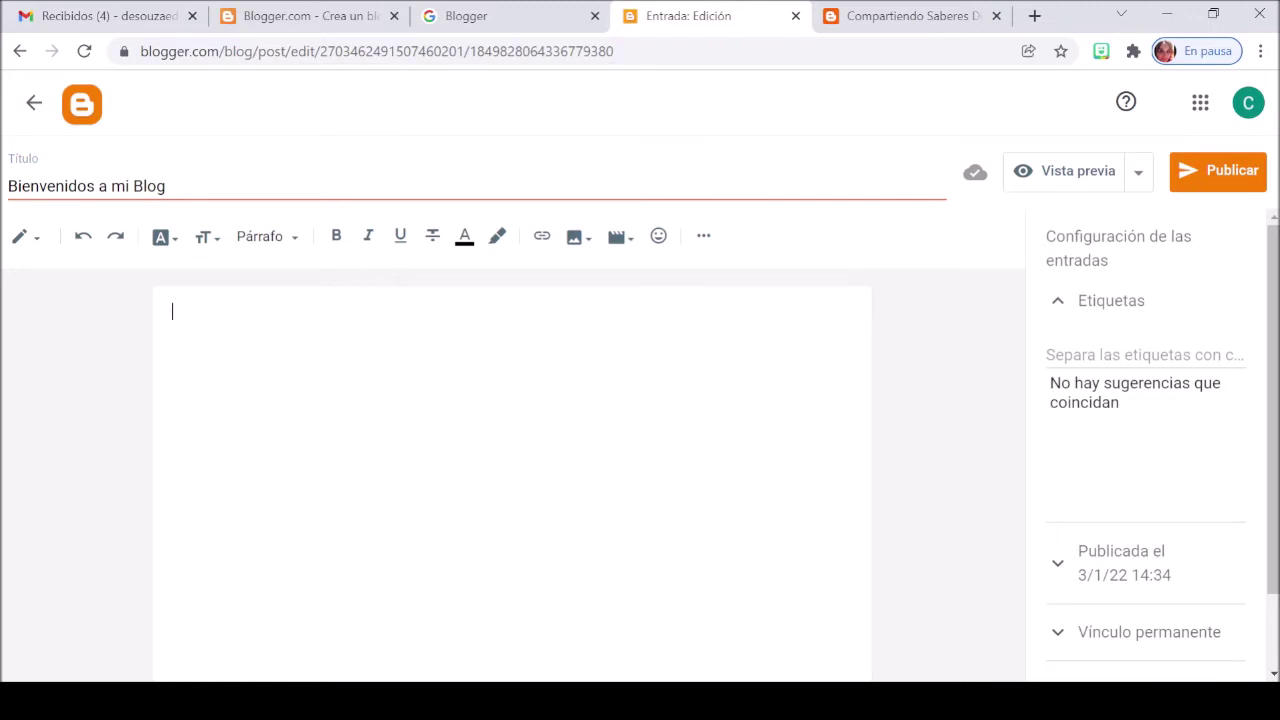
text(En este espacio virtual estaré compartiendo tutoriales de herramientas educativas para optimizar nuestras prácticas pedagógicas.)
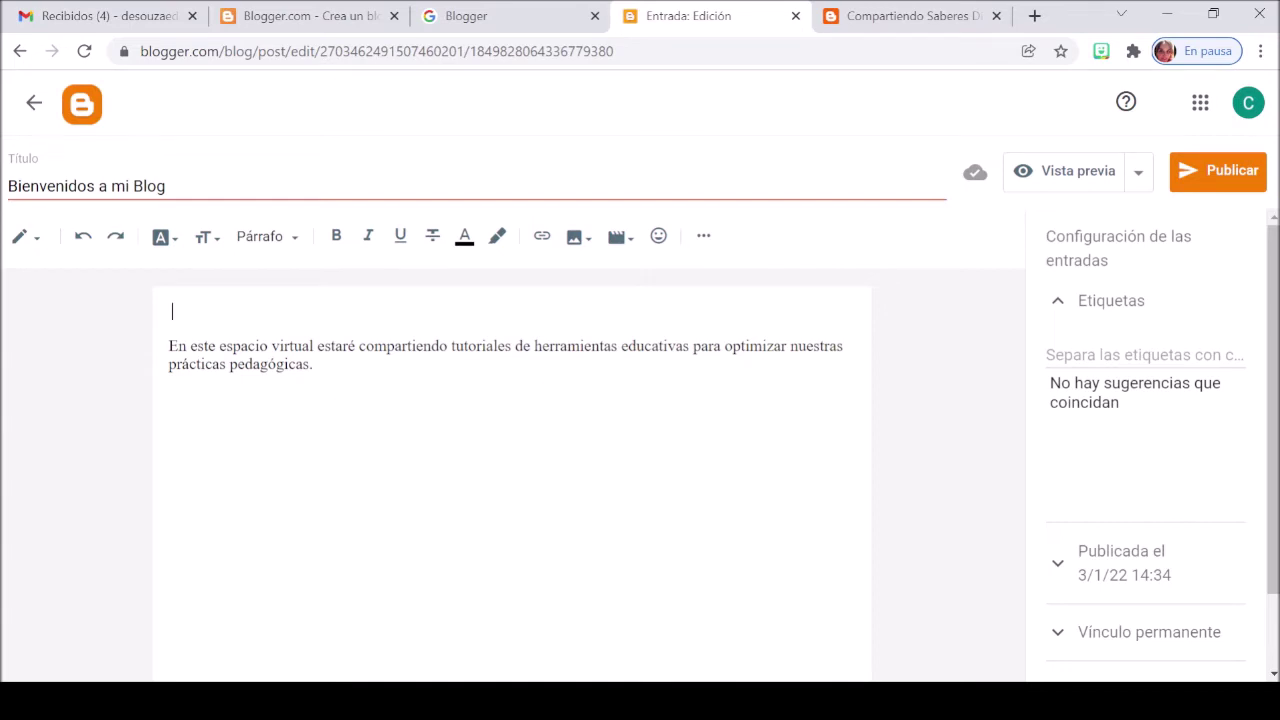
- Format the post's opening paragraph as bold Verdana text in pure blue
drag(314, 366, 168, 346)
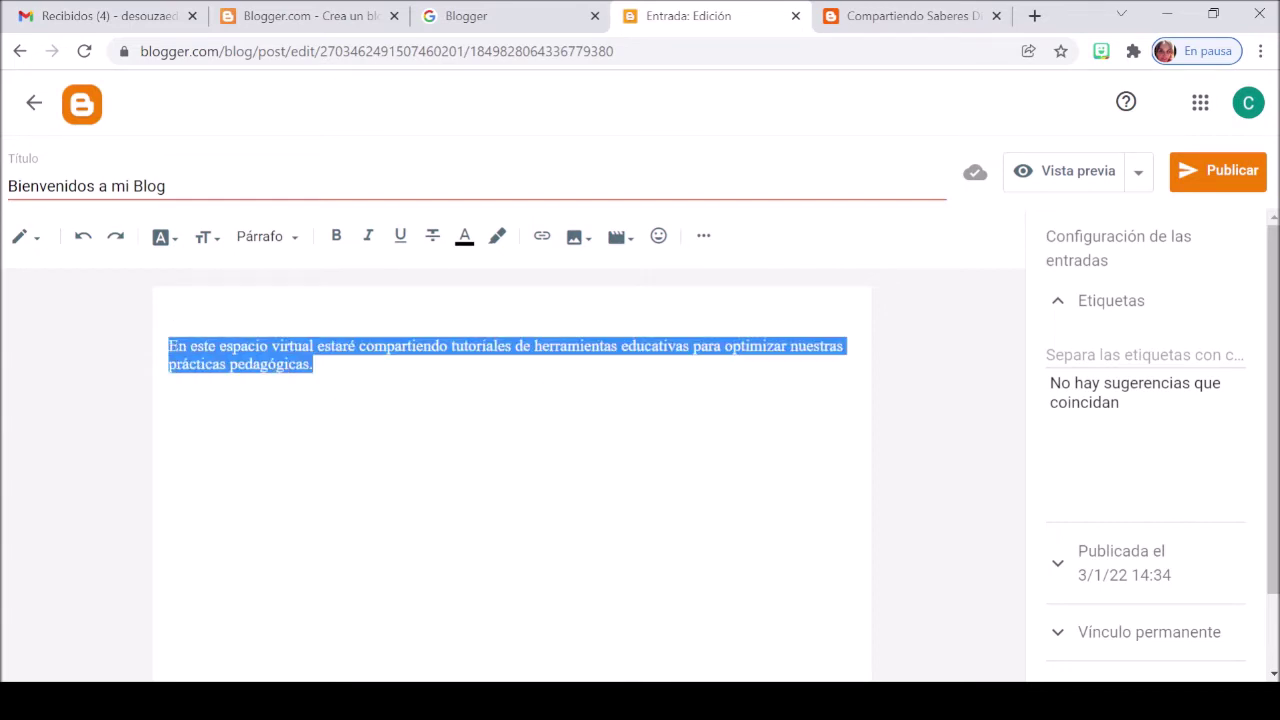
click(336, 236)
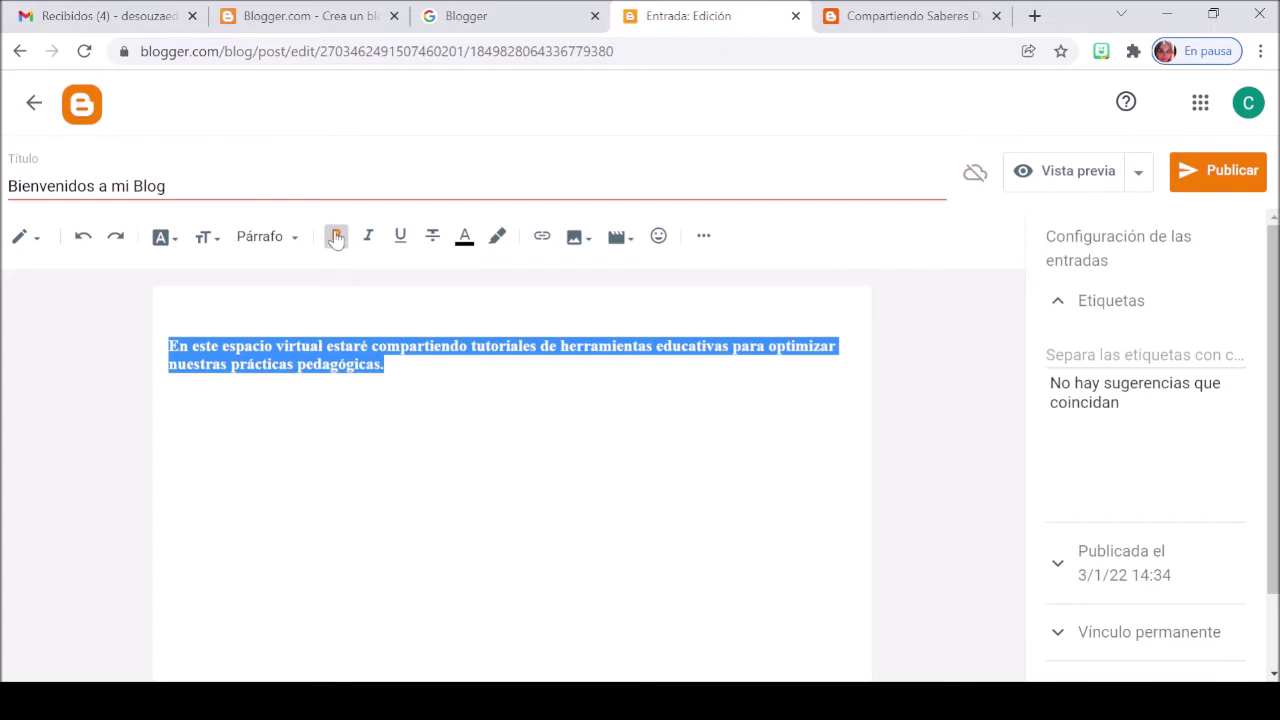
click(172, 240)
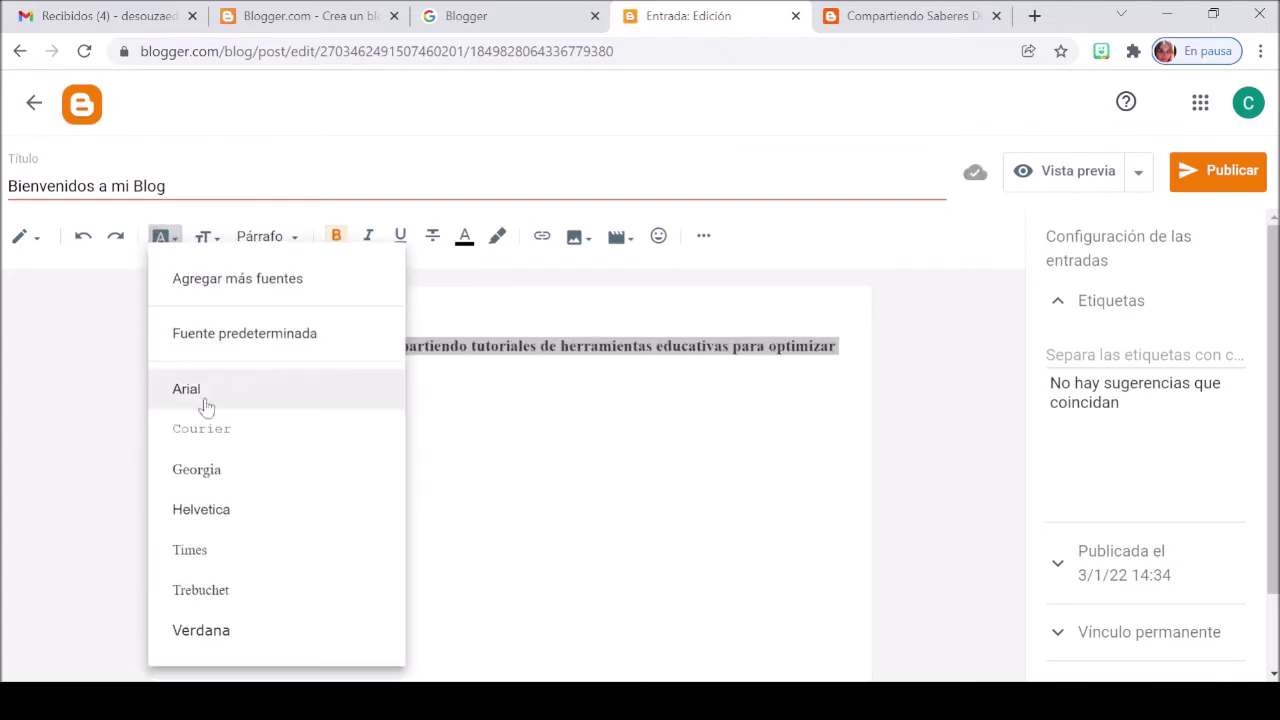
click(207, 634)
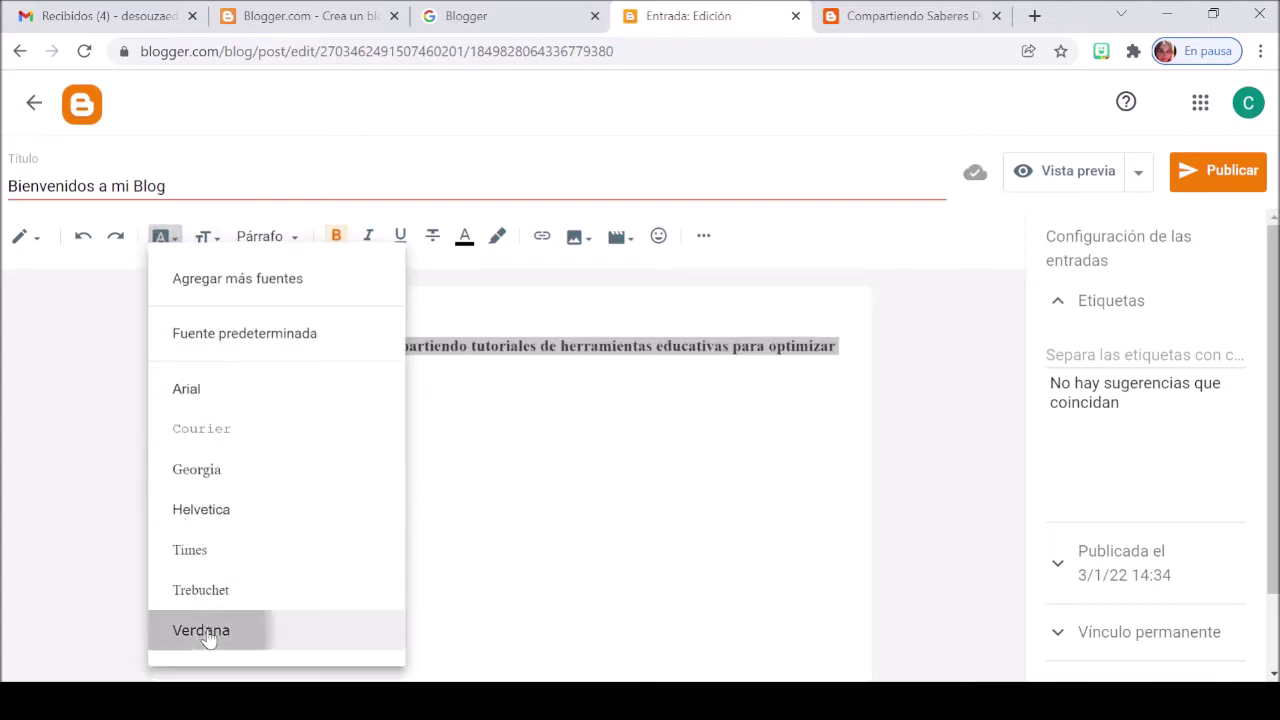
click(470, 249)
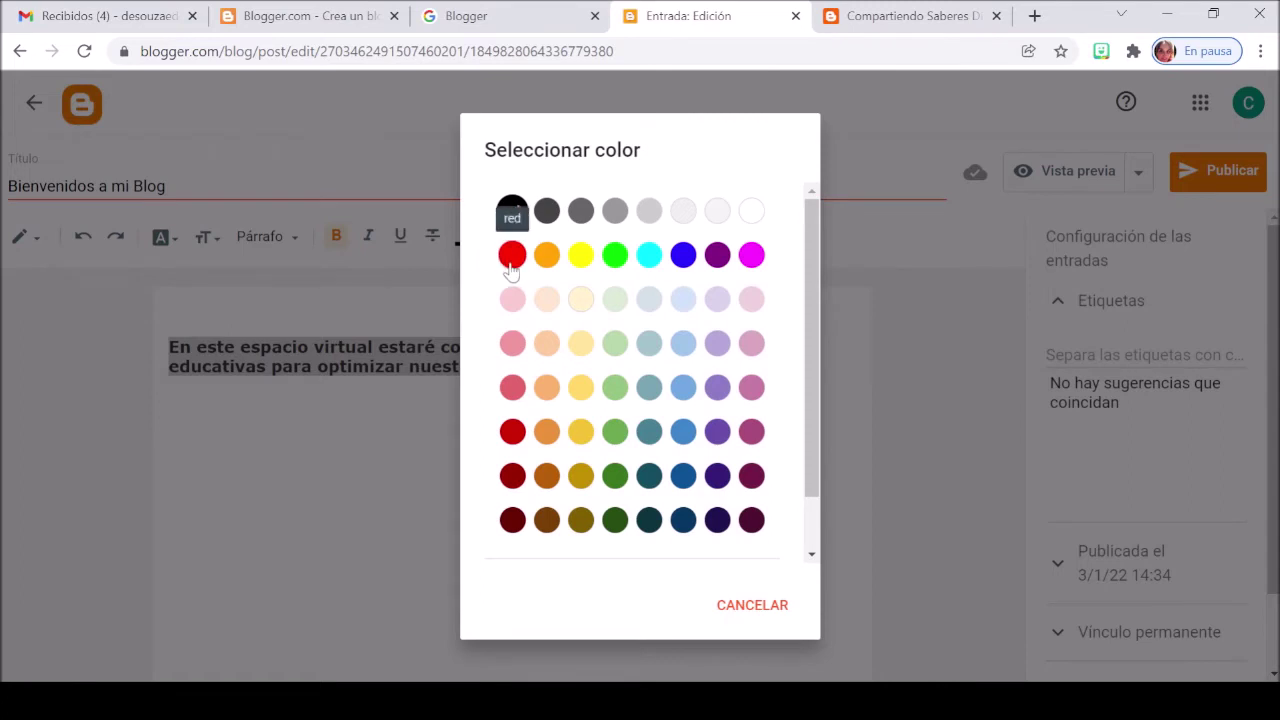
click(683, 255)
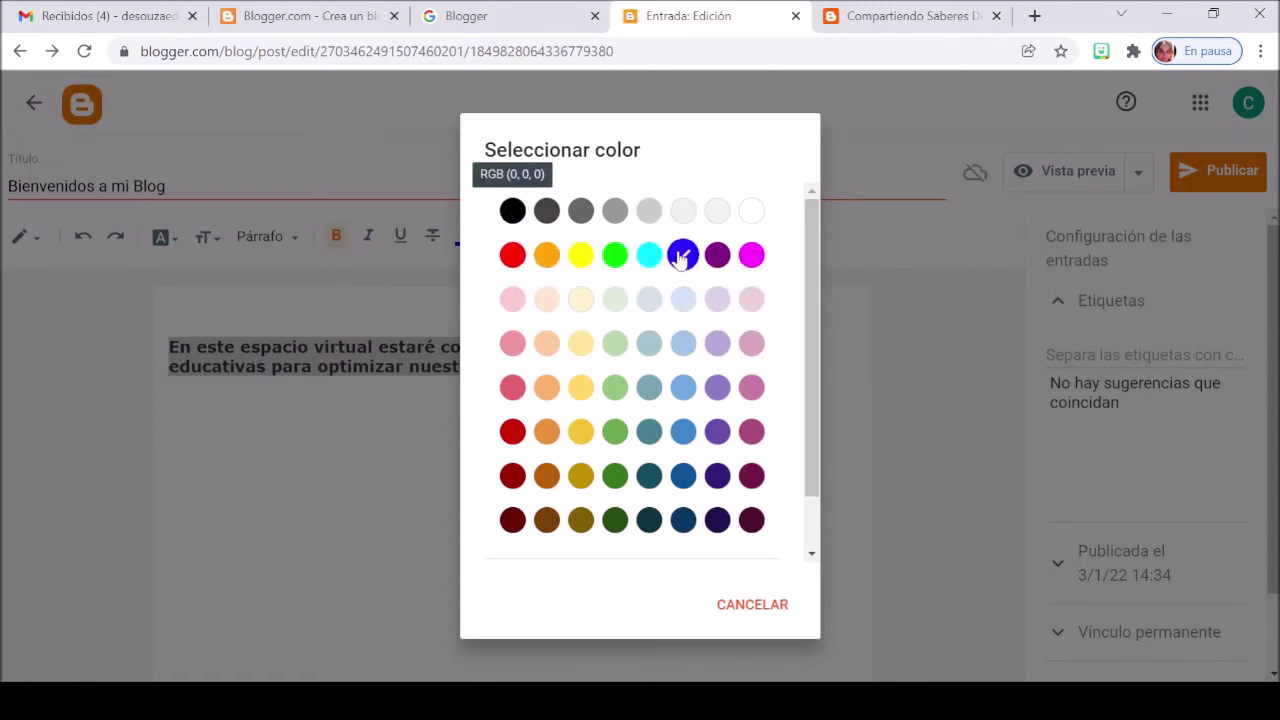
click(533, 366)
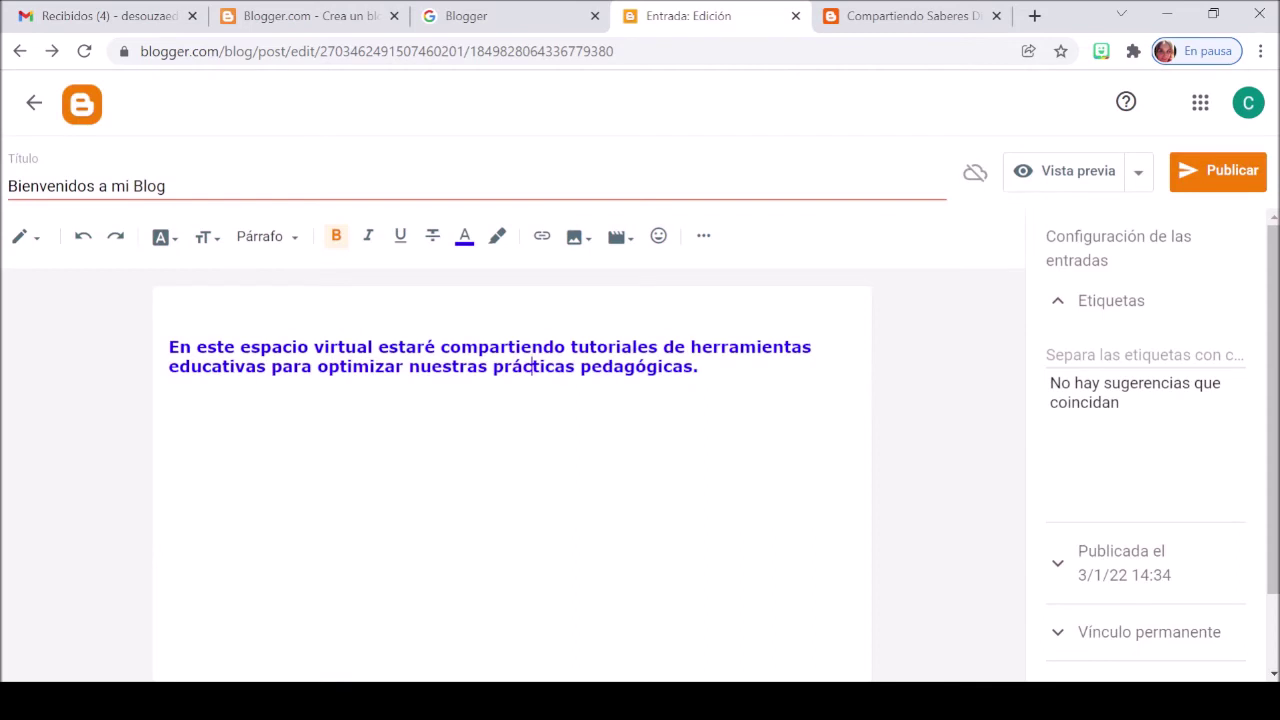
- Center the opening paragraph of the post
drag(698, 366, 168, 347)
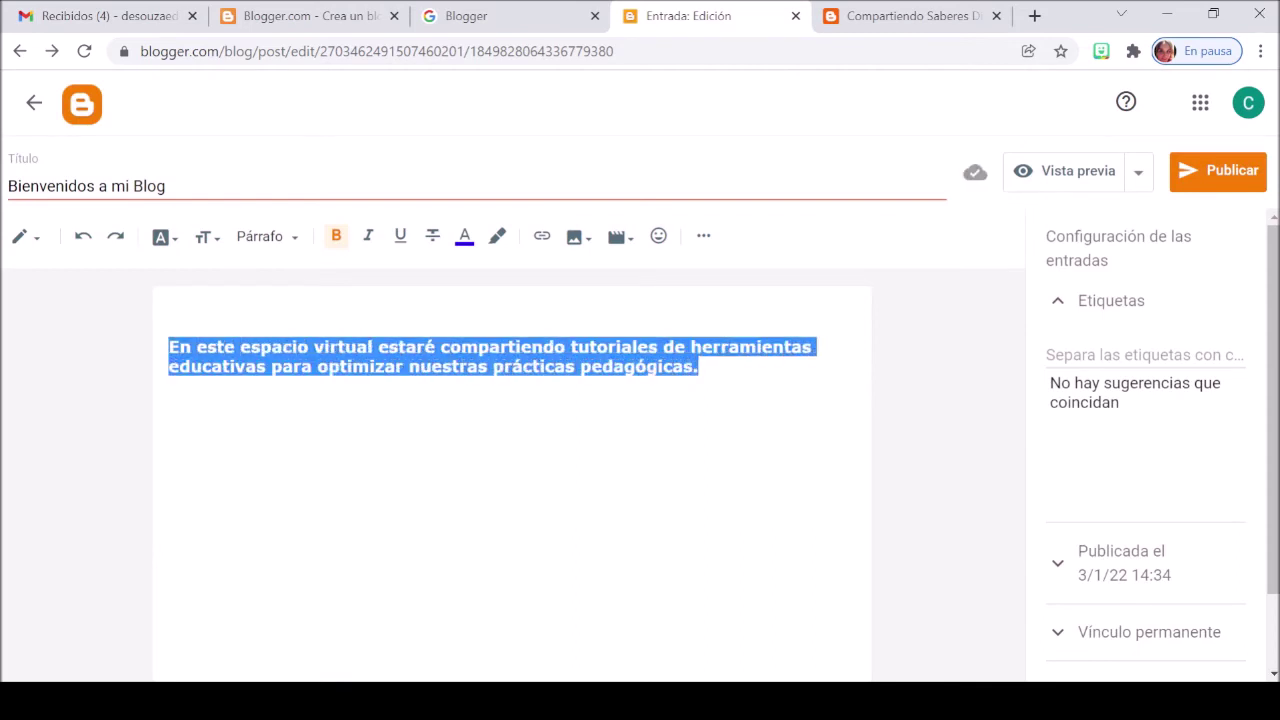
click(703, 236)
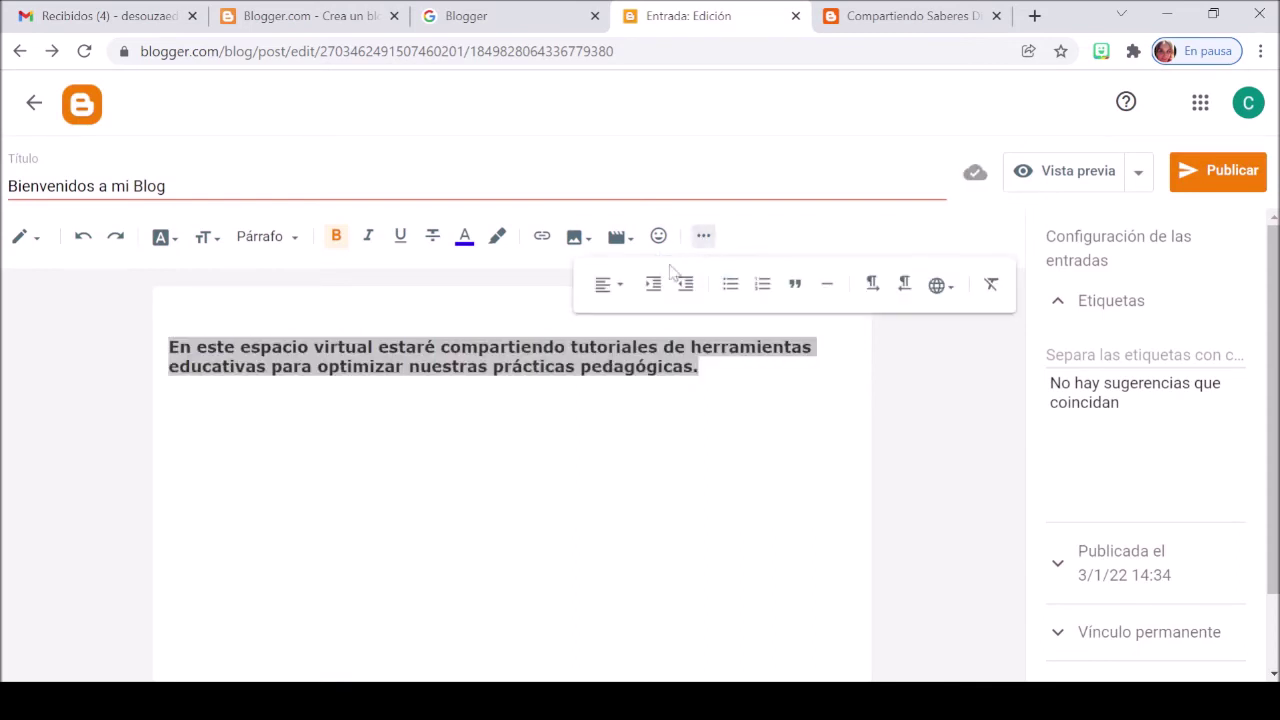
click(612, 285)
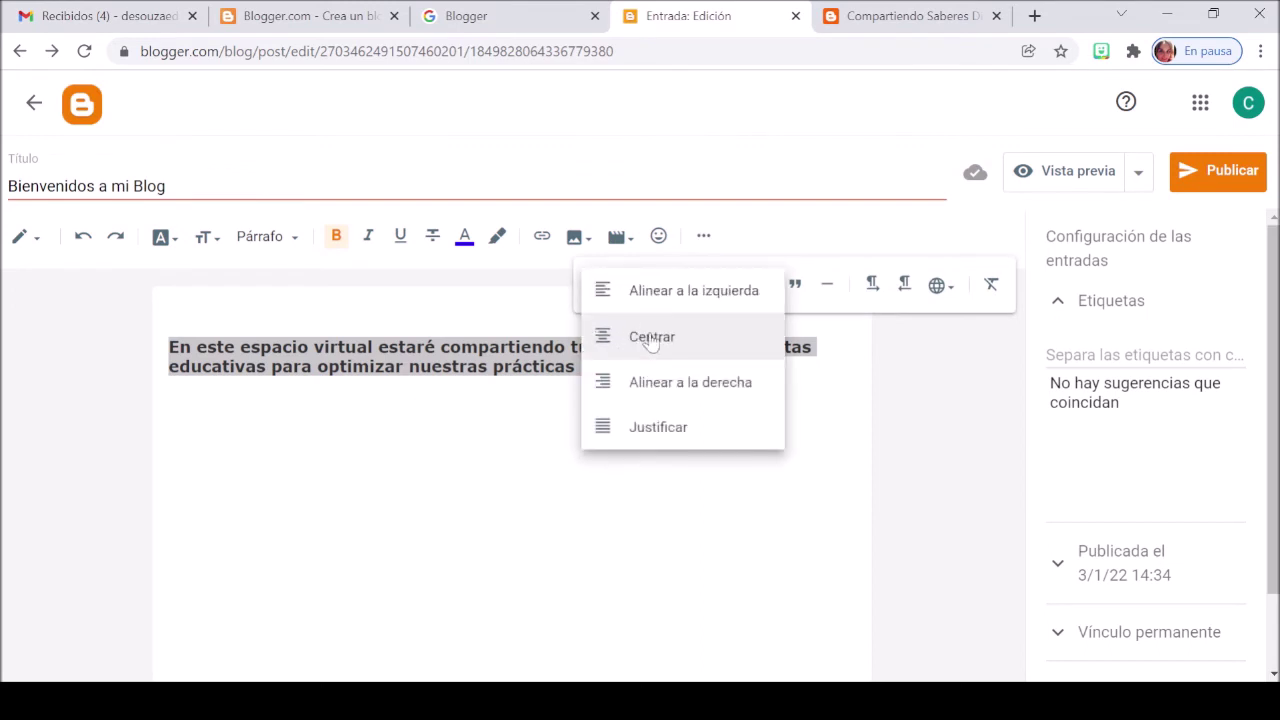
click(651, 337)
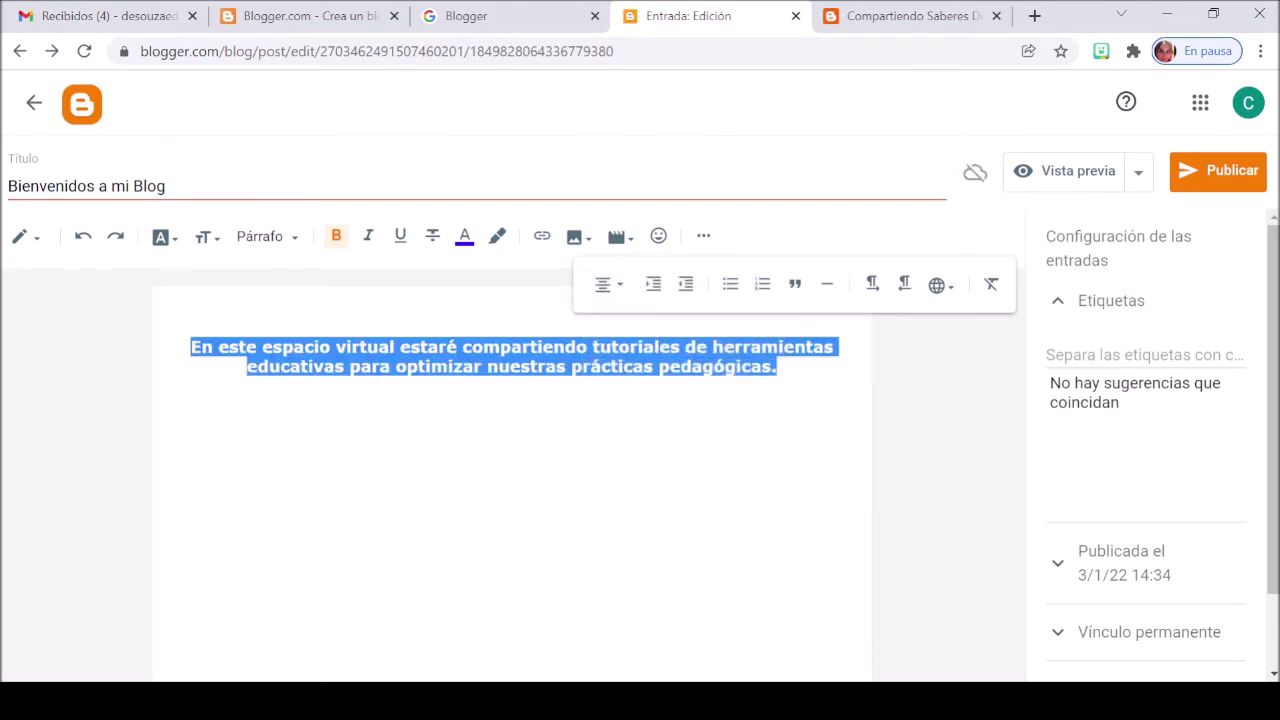
- Add a new line below the paragraph reading "Si quieren visitar todos los tutoriales de mi canal, hagan click aquí"
click(777, 367)
key(Return)
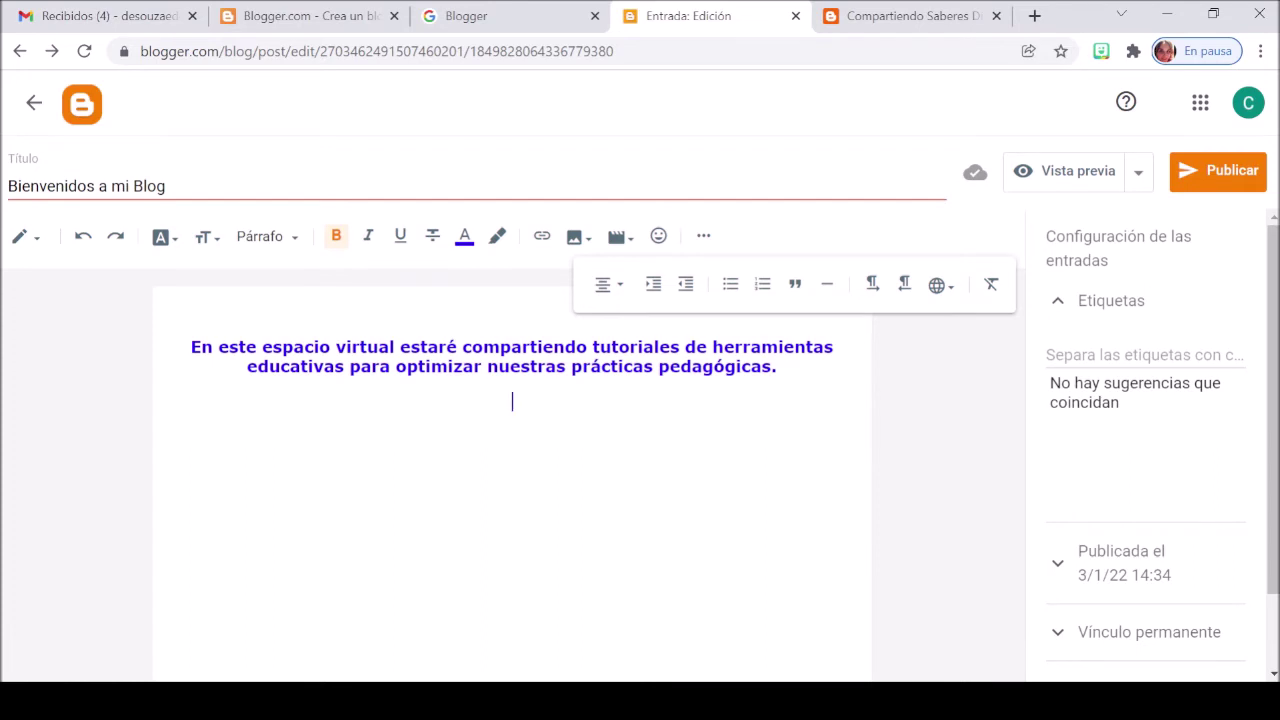
text(Si quieren visitar todos los tutoriales de mi canal, hagan click aqui)
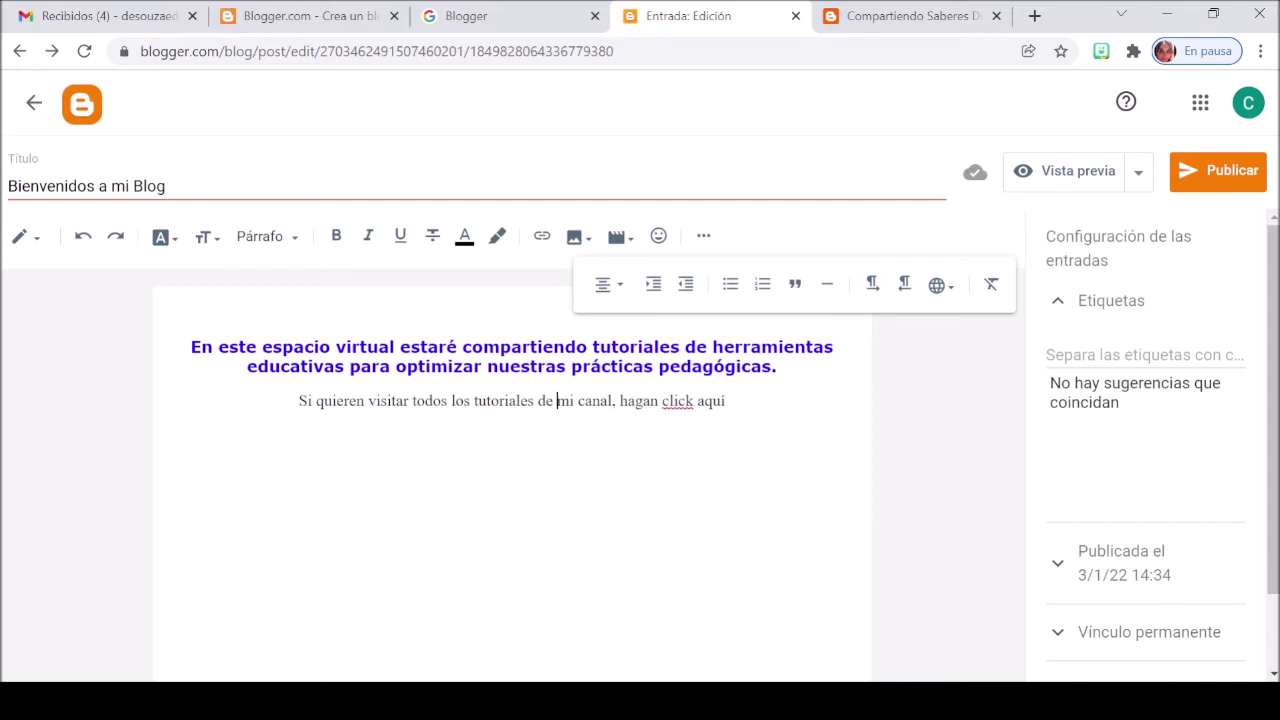
drag(662, 400, 725, 400)
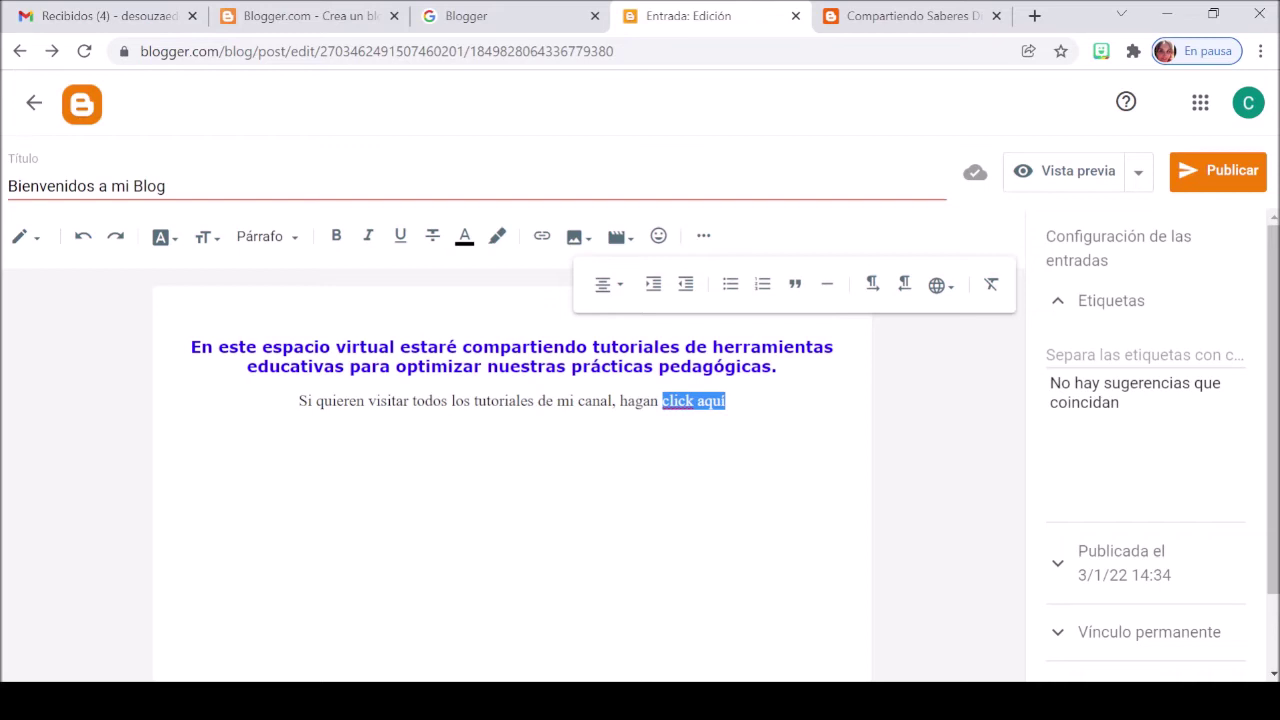
click(542, 238)
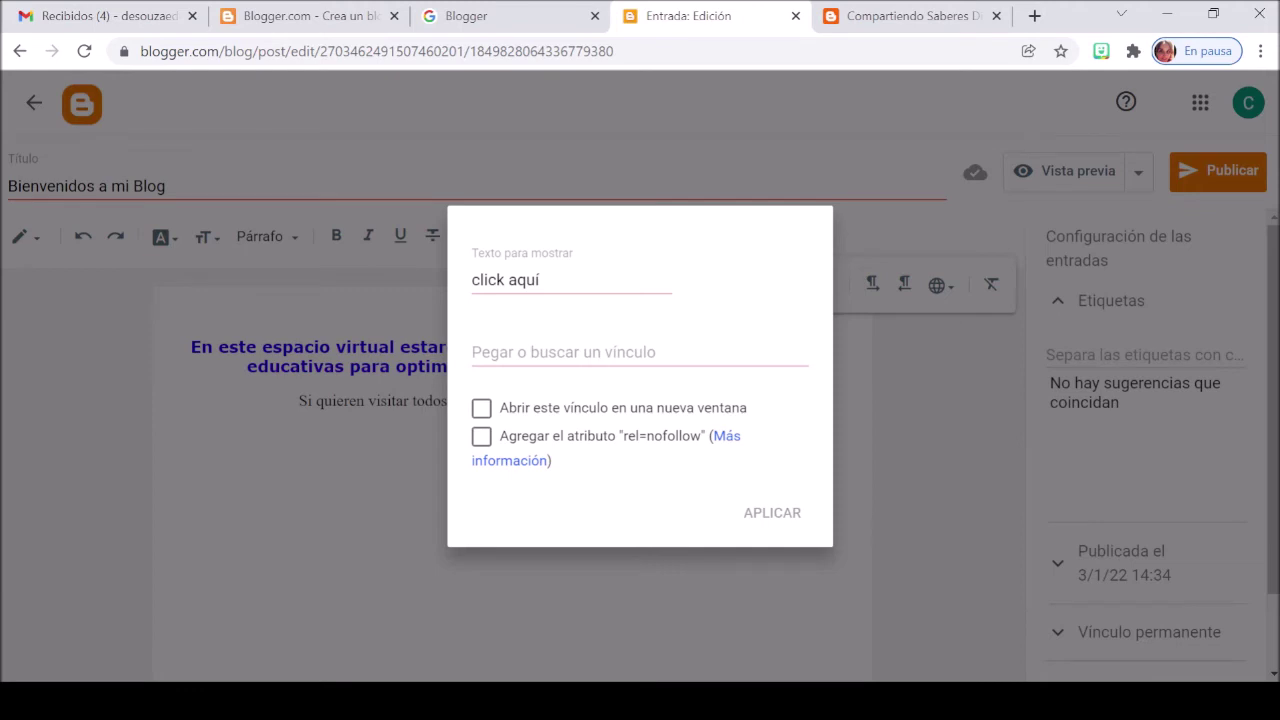
click(572, 358)
text(https://www.youtube.com/channel/UCYy5XNMN52mQVDB5hH56BBQ)
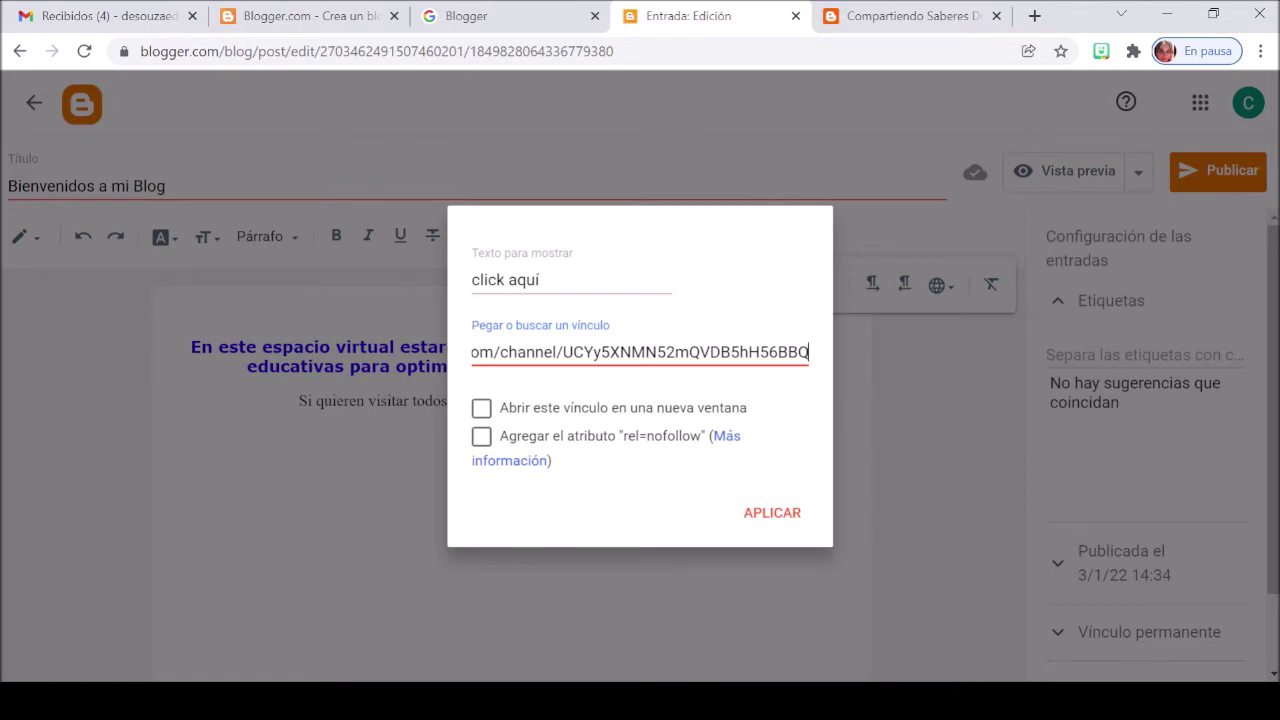
click(484, 412)
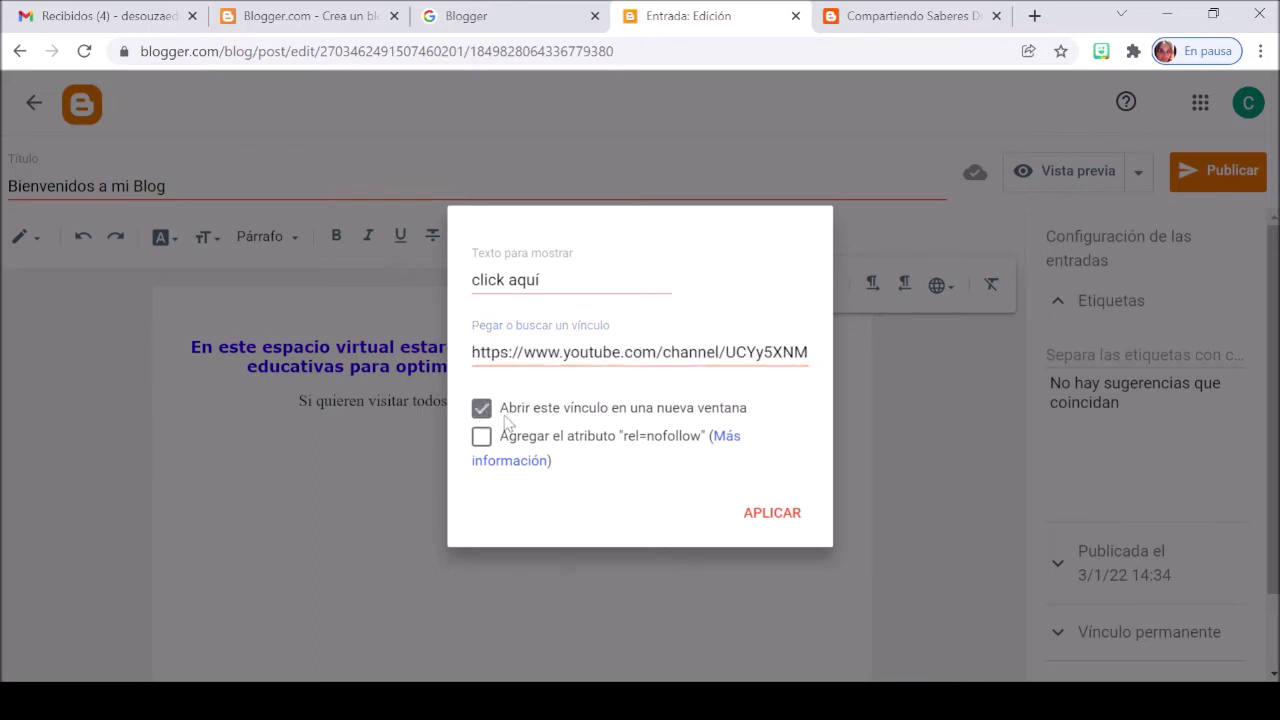
click(772, 514)
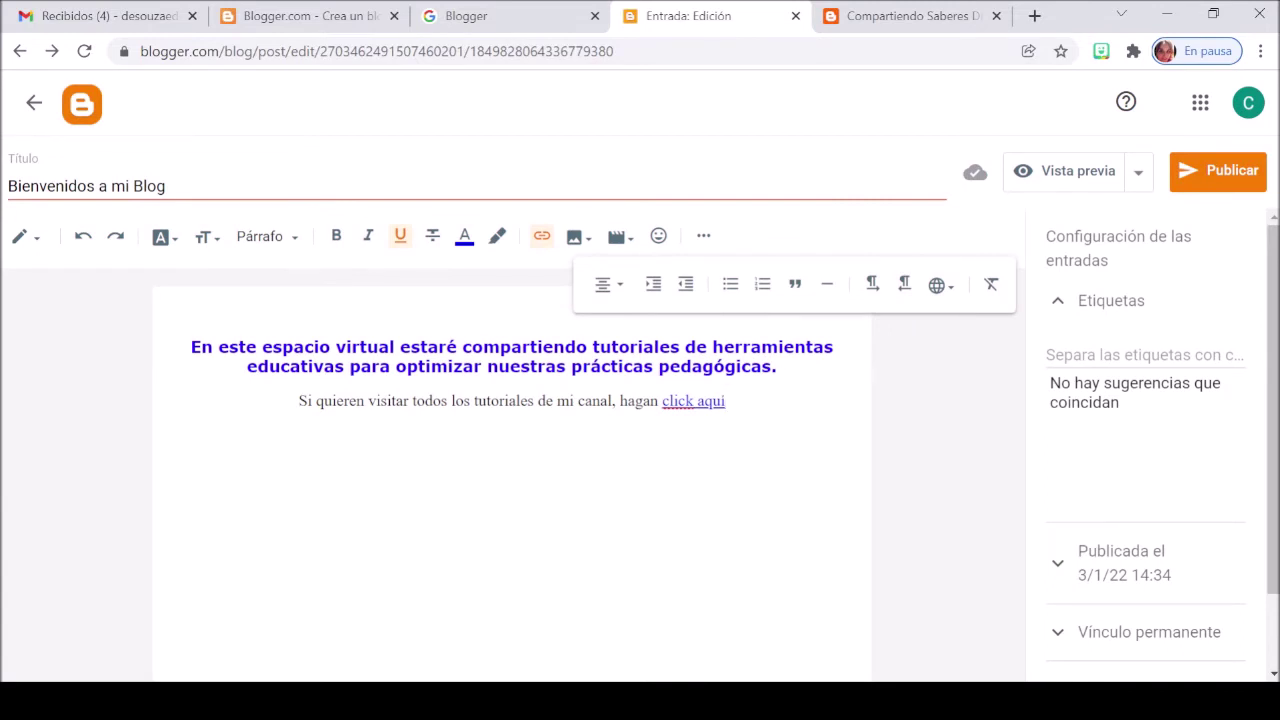
- Insert the image logo.png from the Blog folder in Imágenes on a new line below the channel link sentence
key(Return)
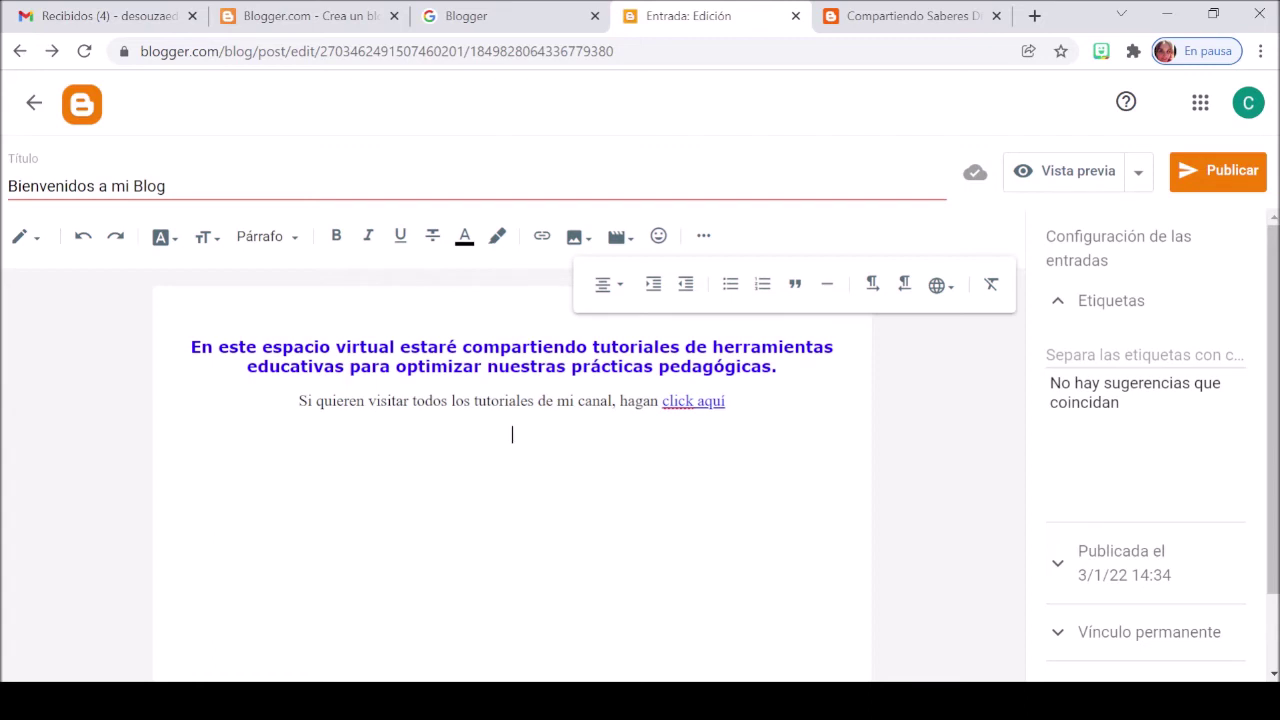
click(576, 237)
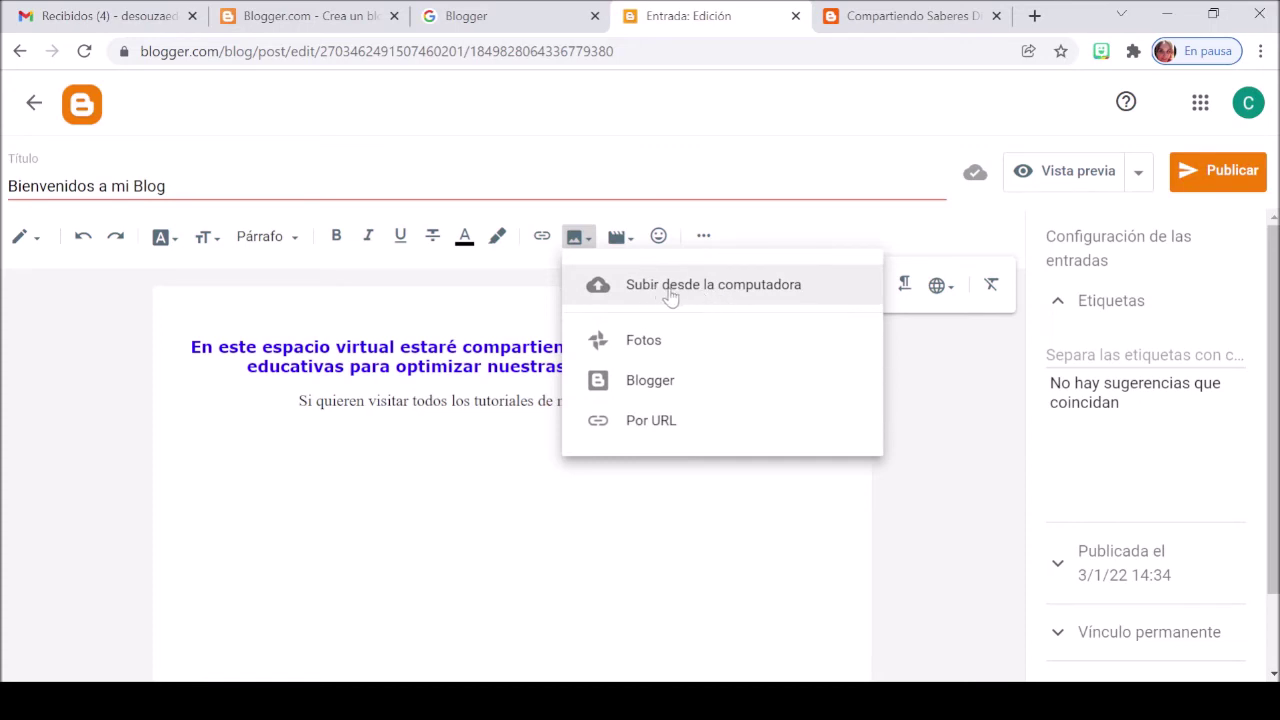
click(729, 290)
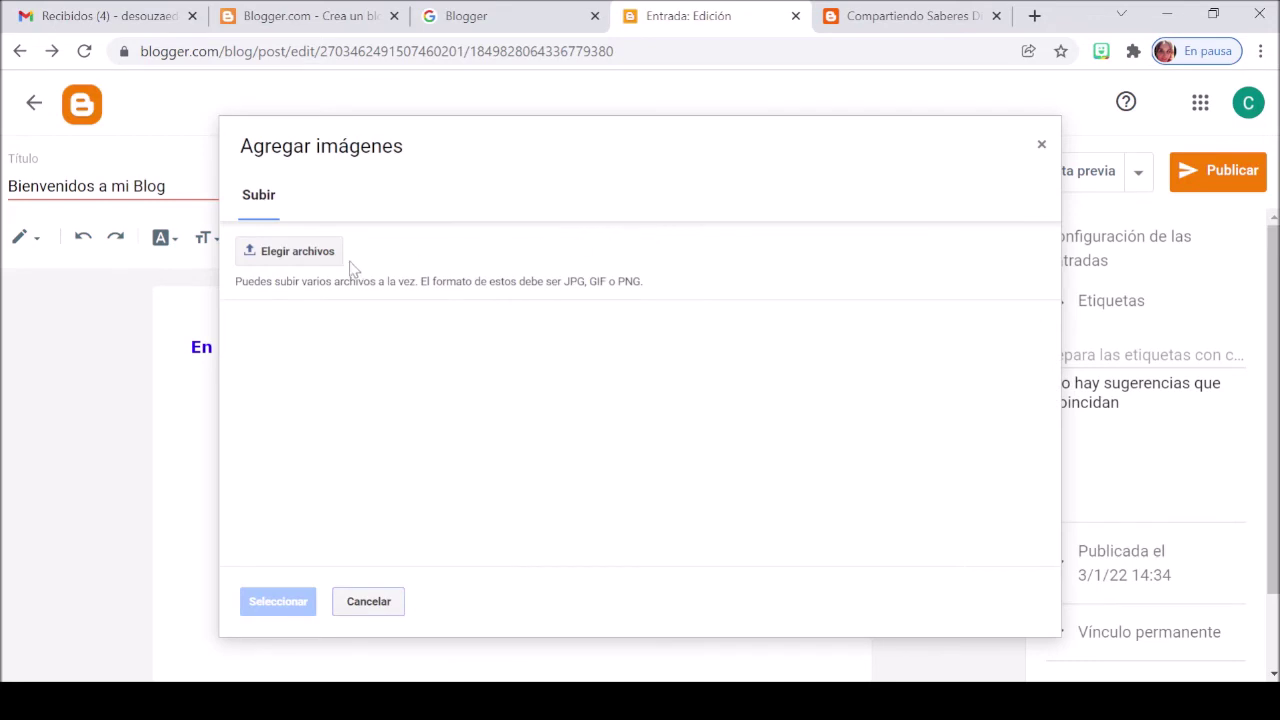
click(300, 254)
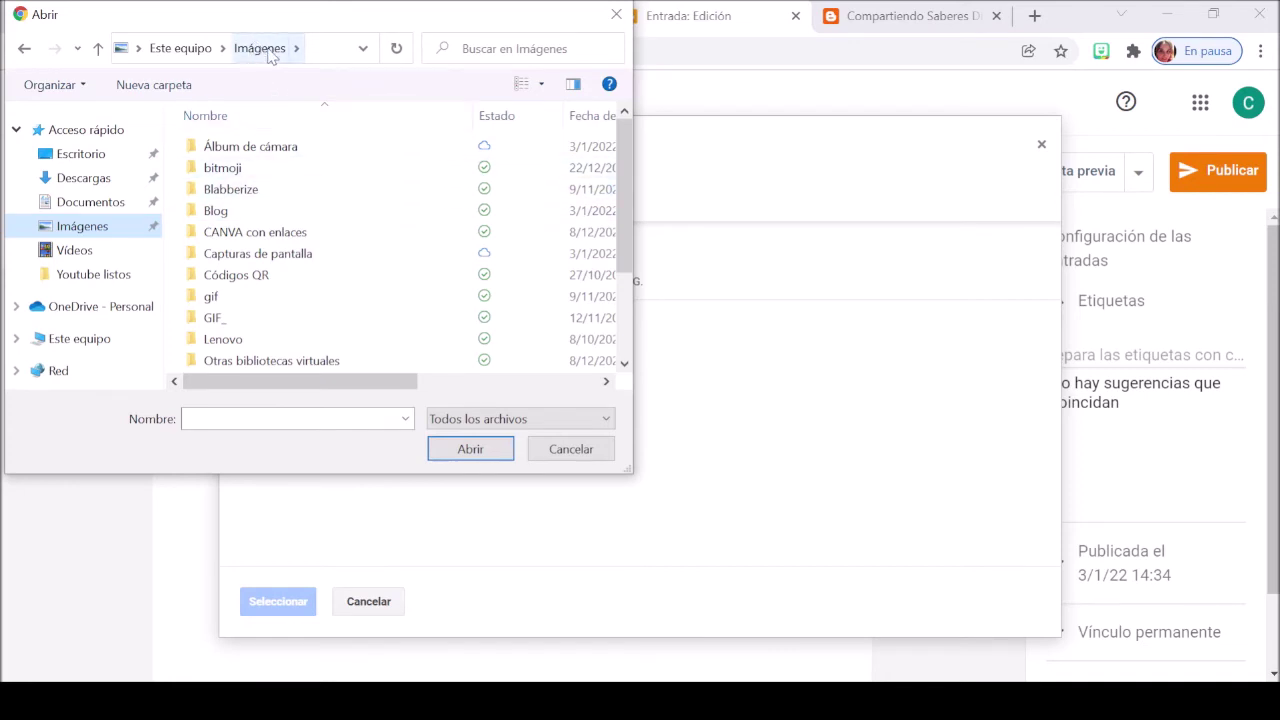
double_click(228, 214)
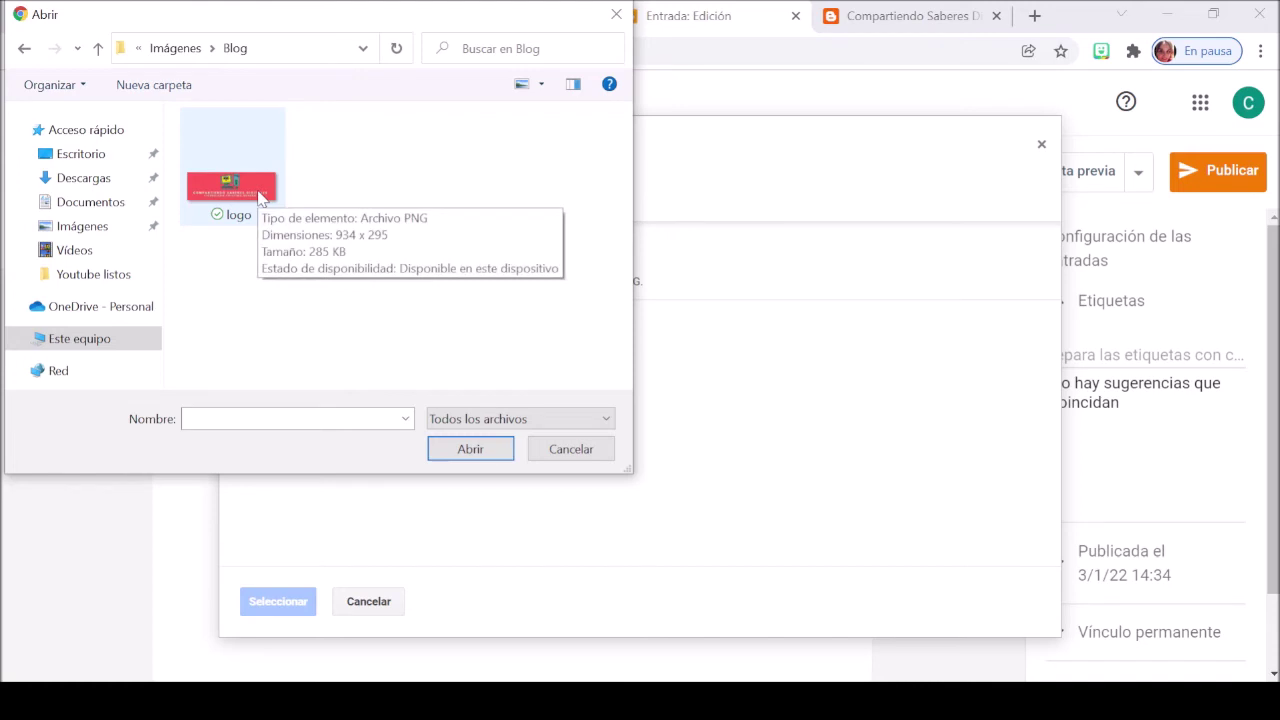
click(258, 195)
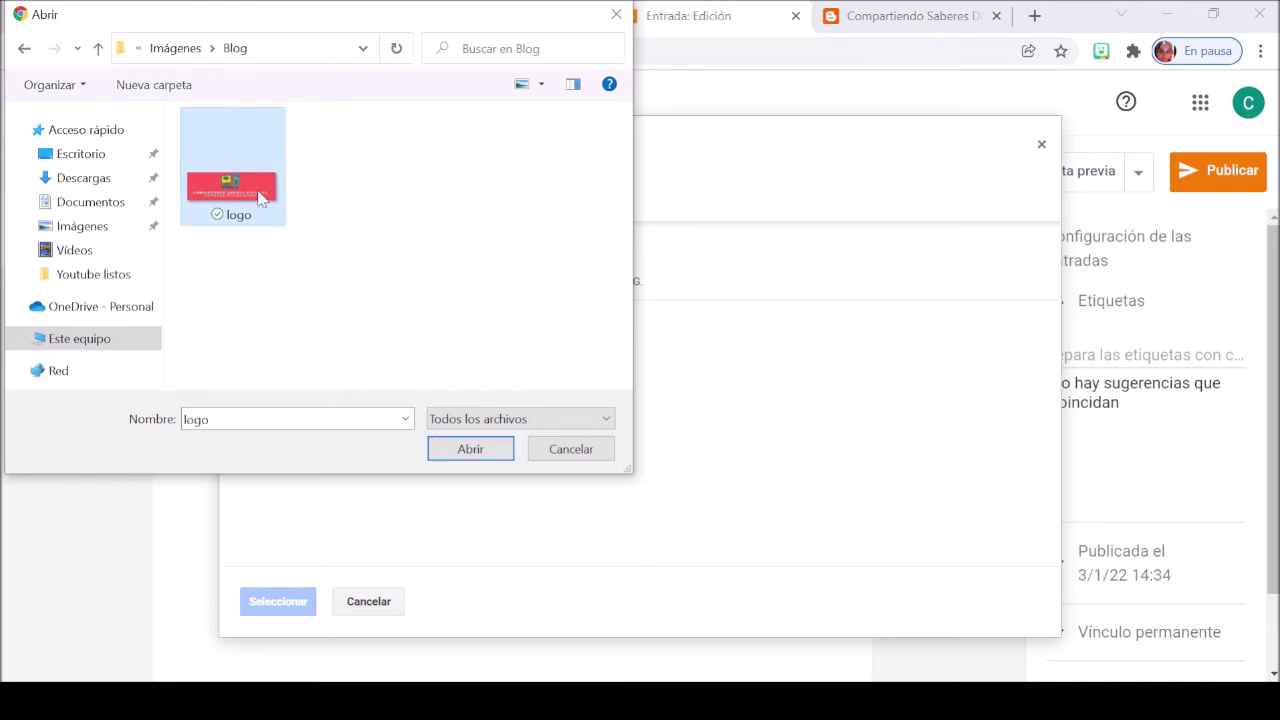
click(463, 450)
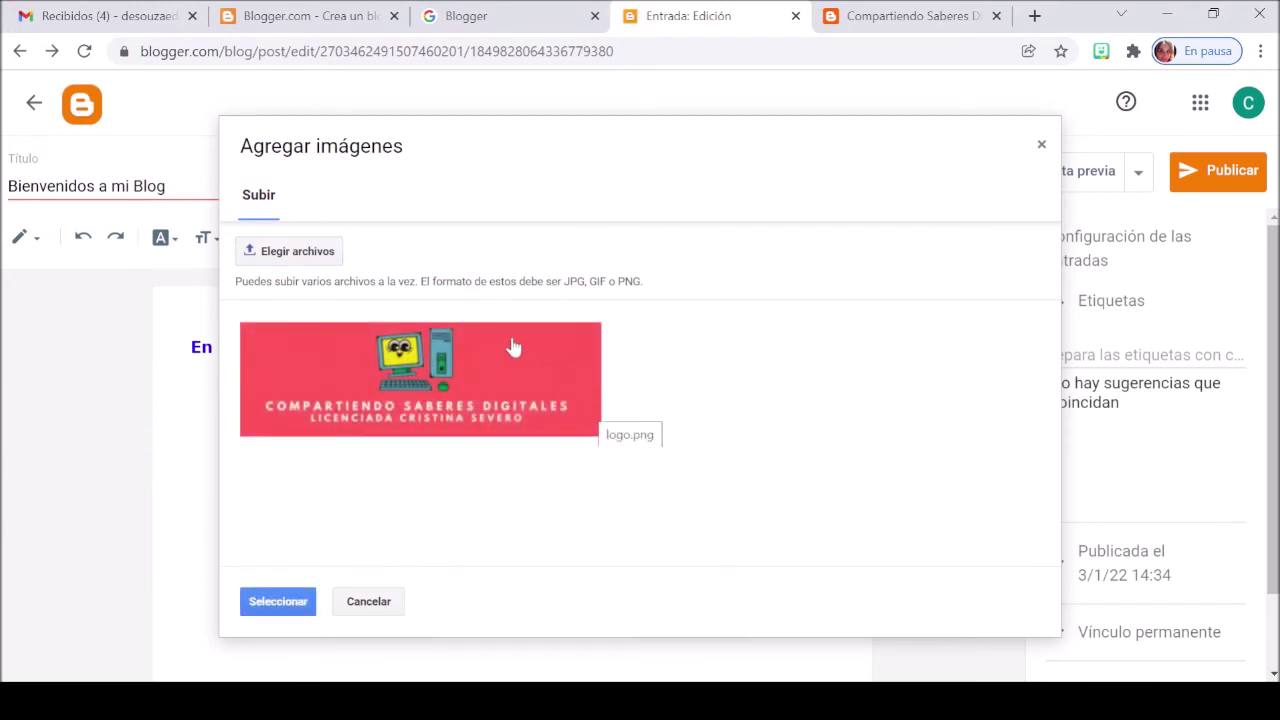
click(279, 603)
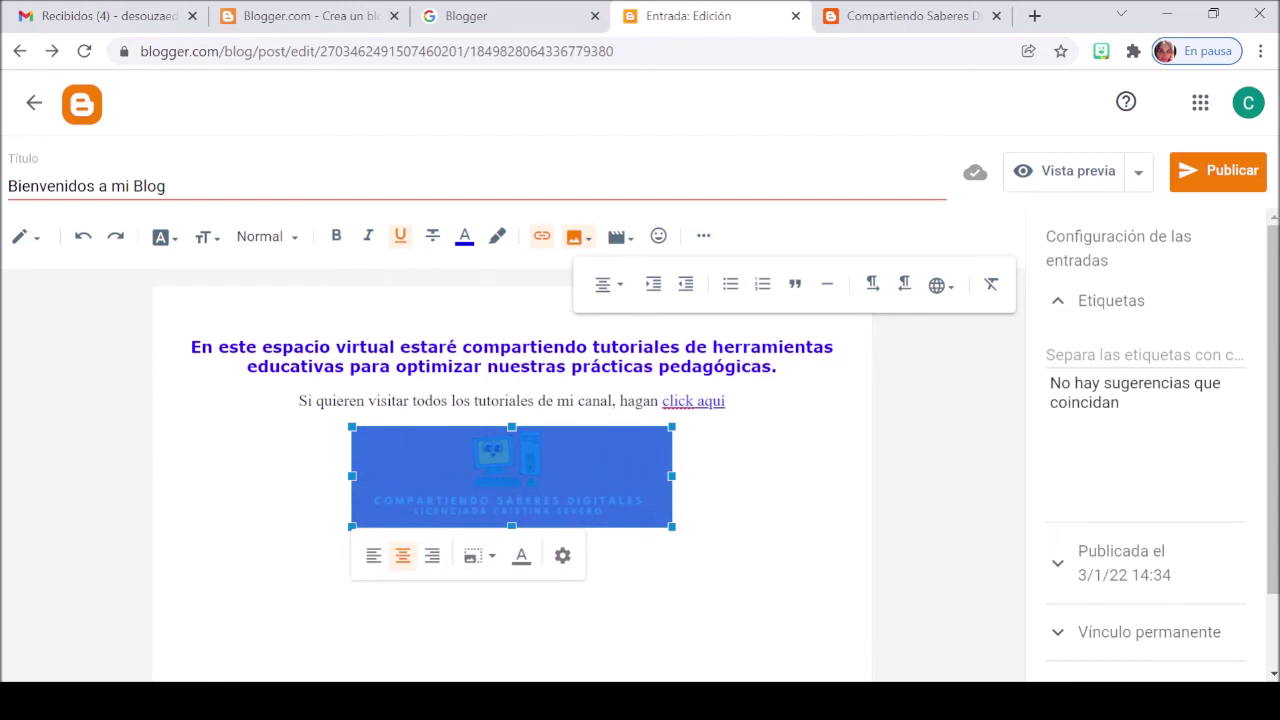
click(512, 537)
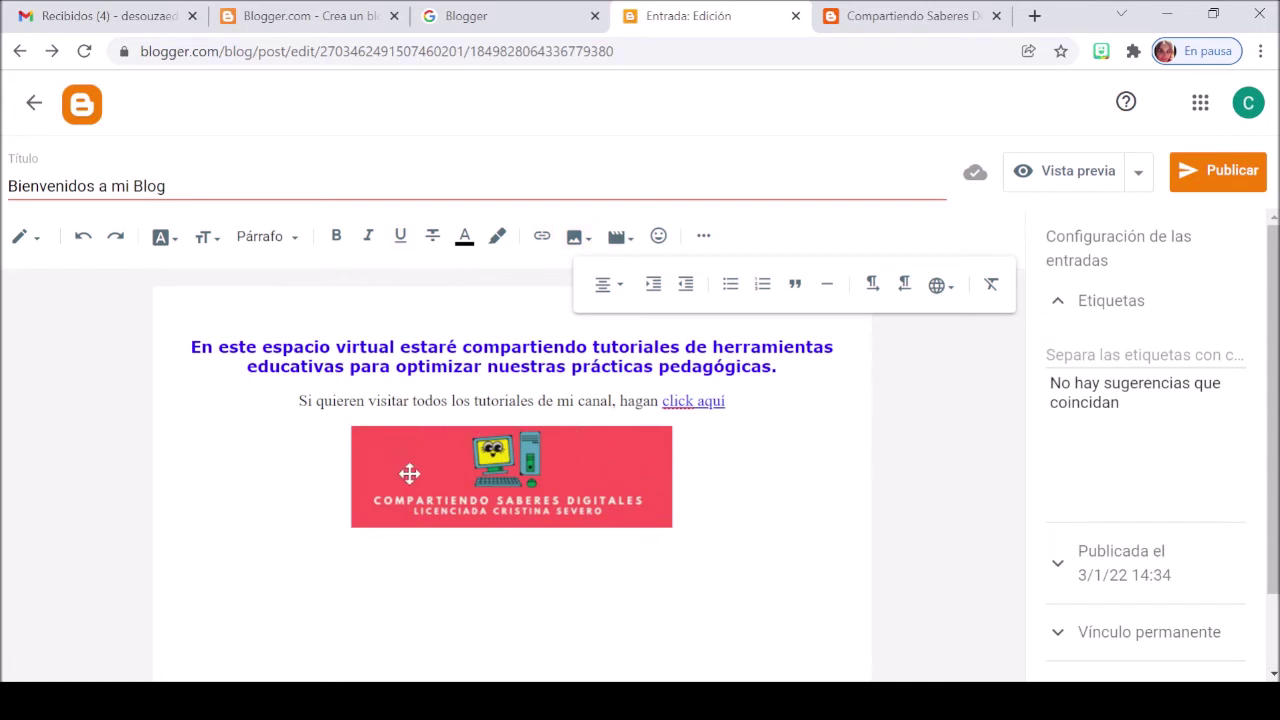
- Align the logo image to the left and return it to centered alignment
click(614, 464)
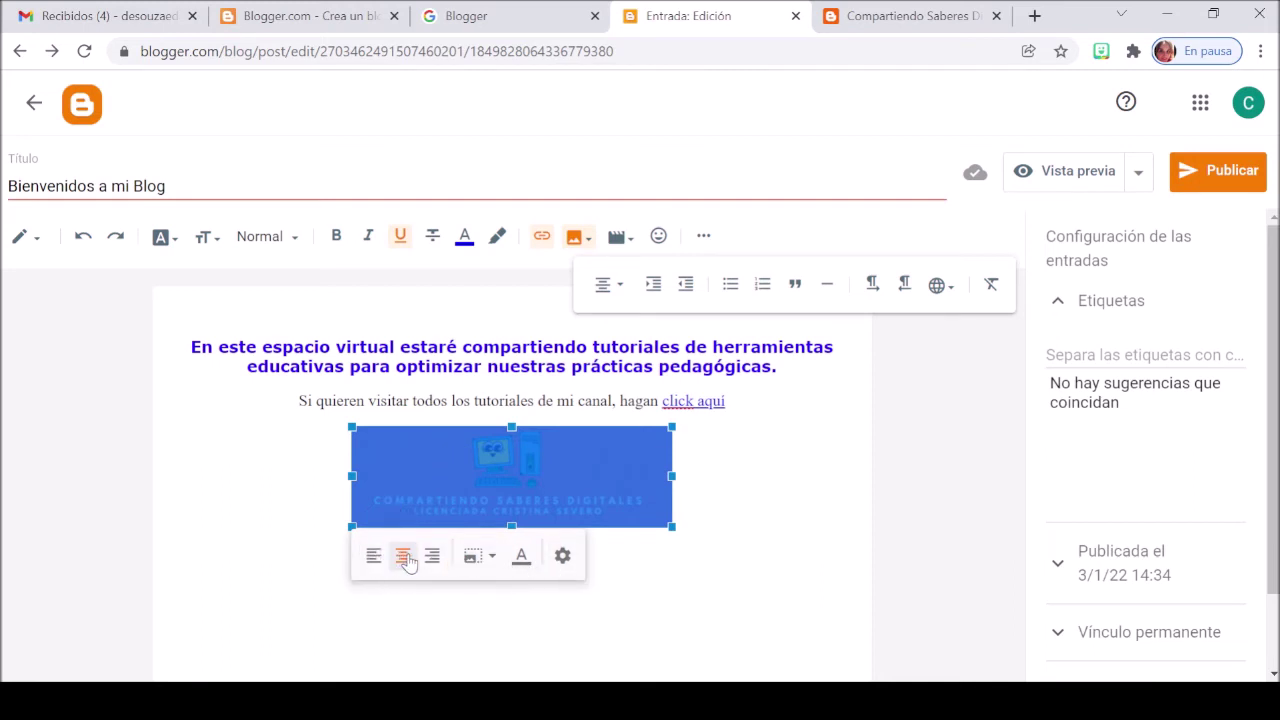
click(373, 557)
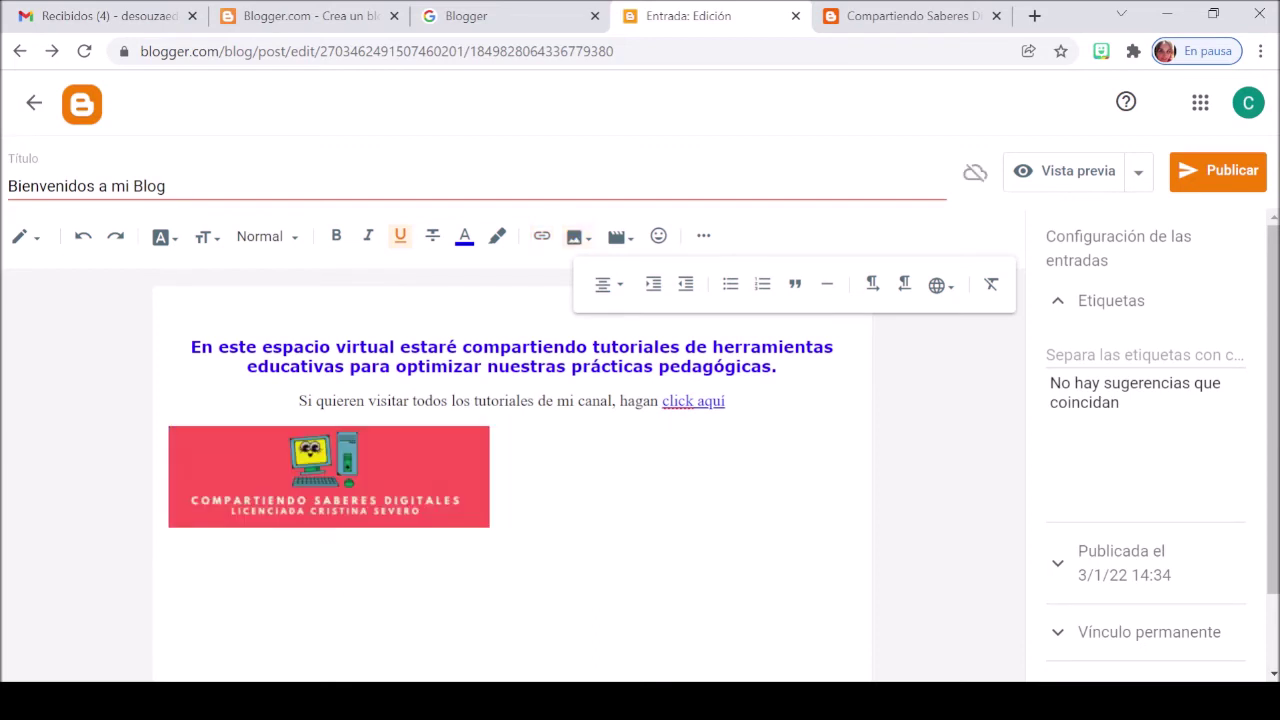
click(413, 503)
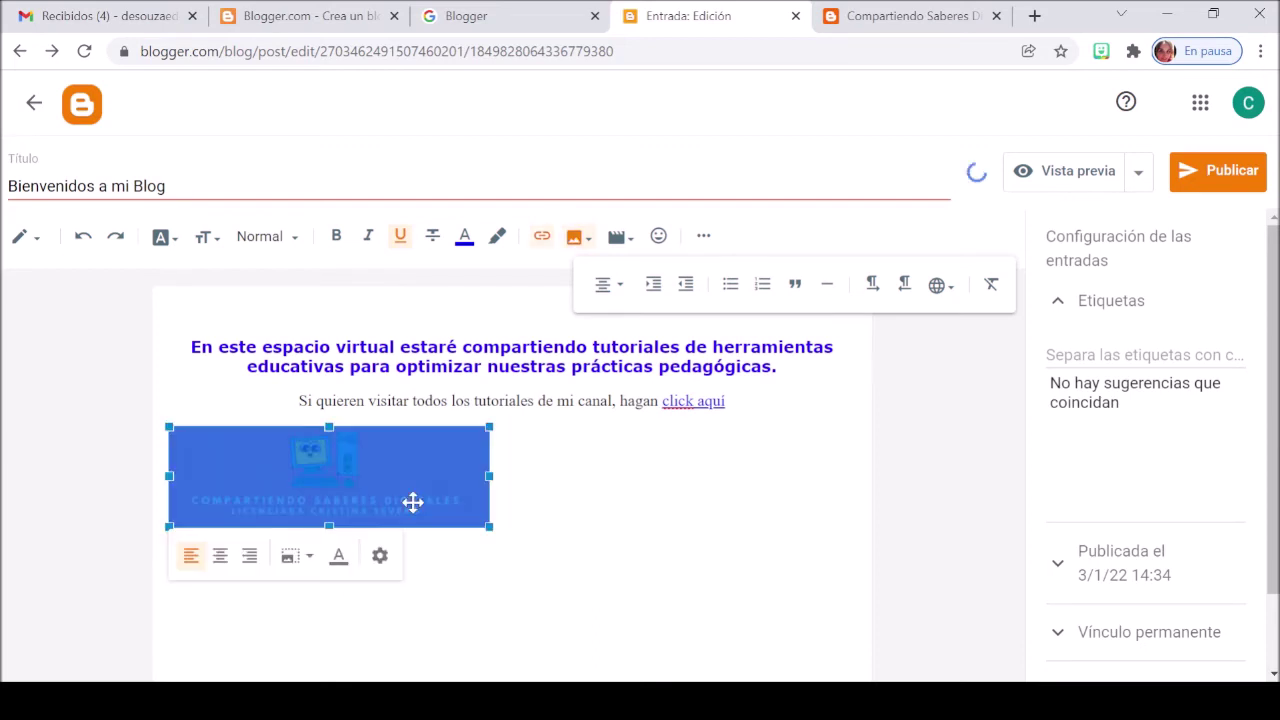
click(220, 556)
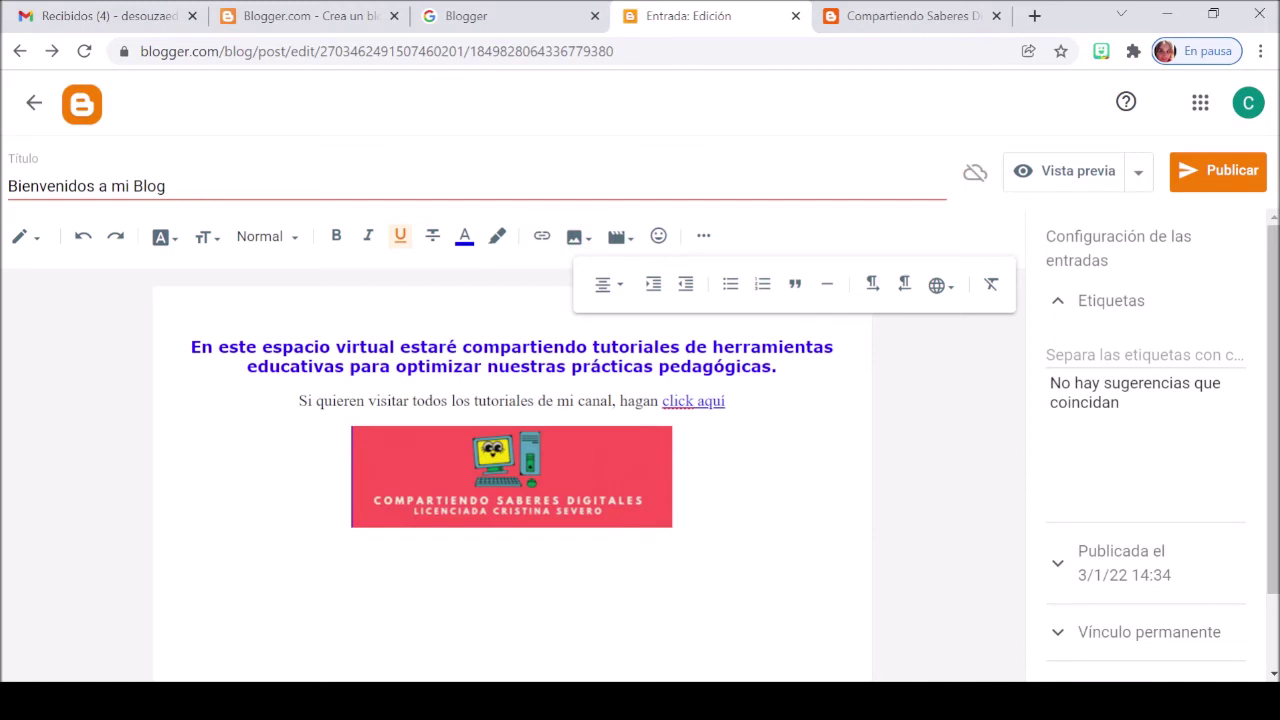
- Set the logo image's size to Grande in its image settings and update it
click(496, 497)
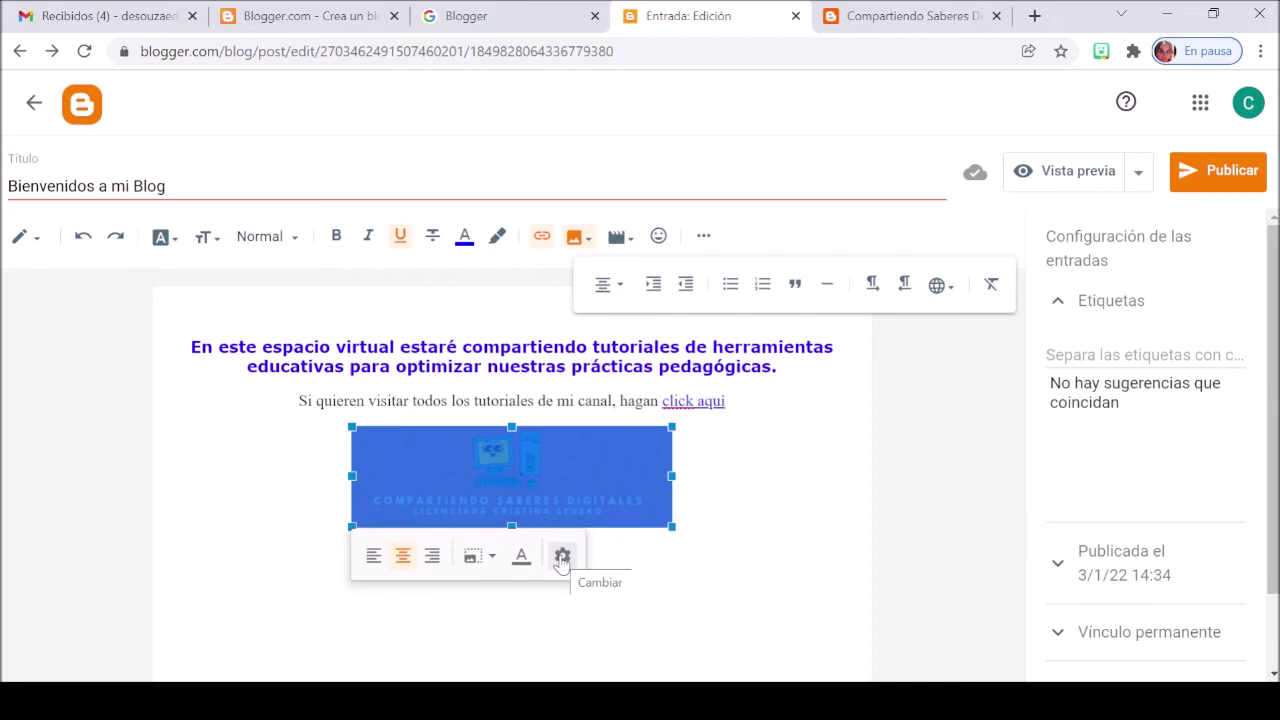
click(562, 557)
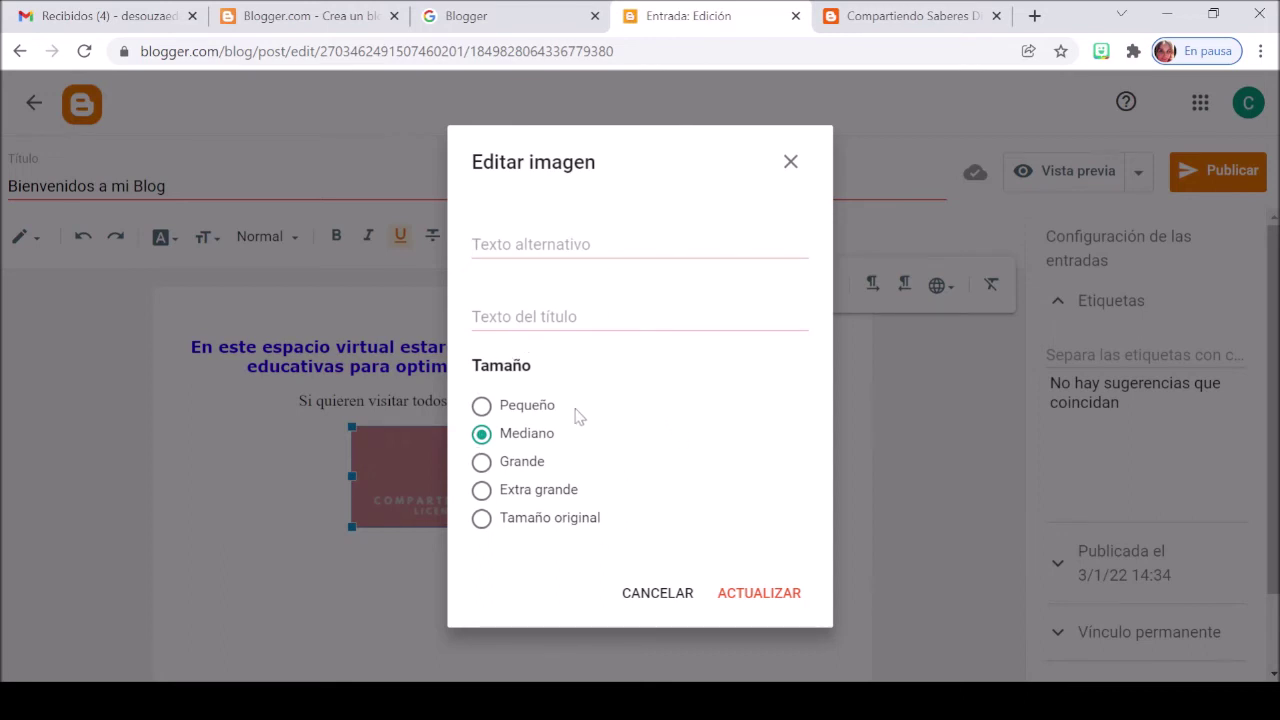
click(484, 464)
click(759, 594)
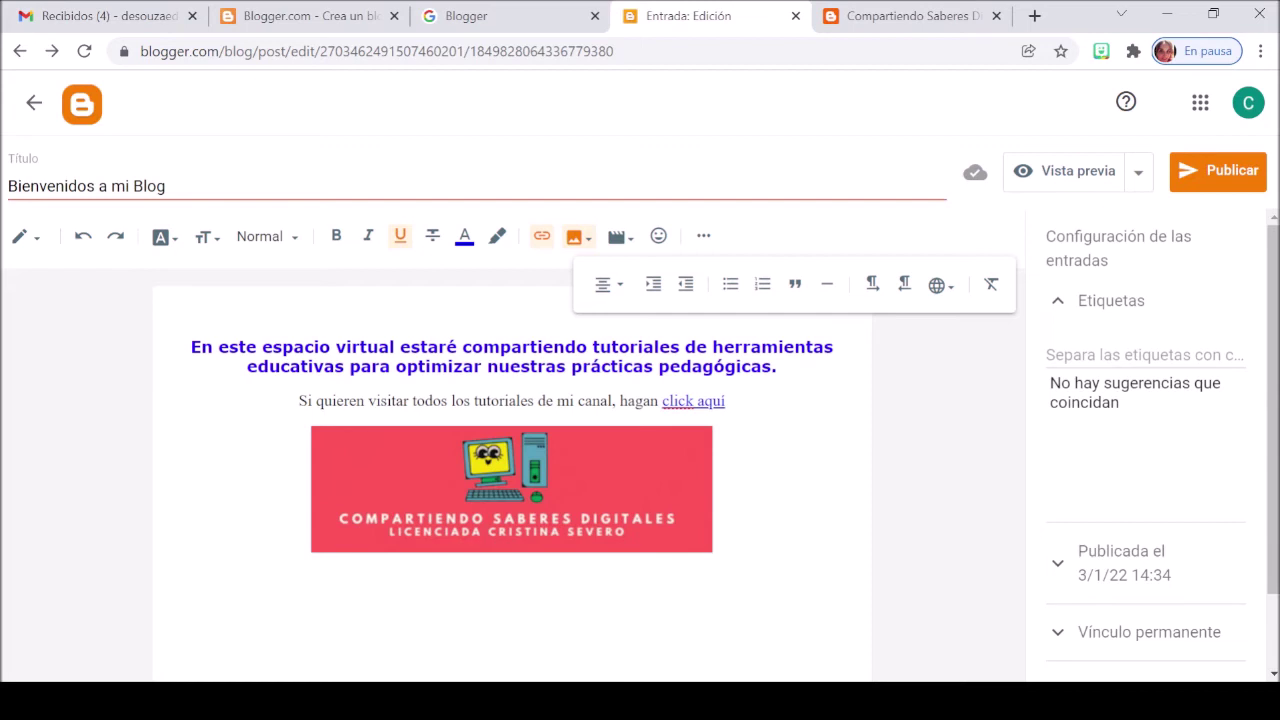
drag(500, 347, 371, 367)
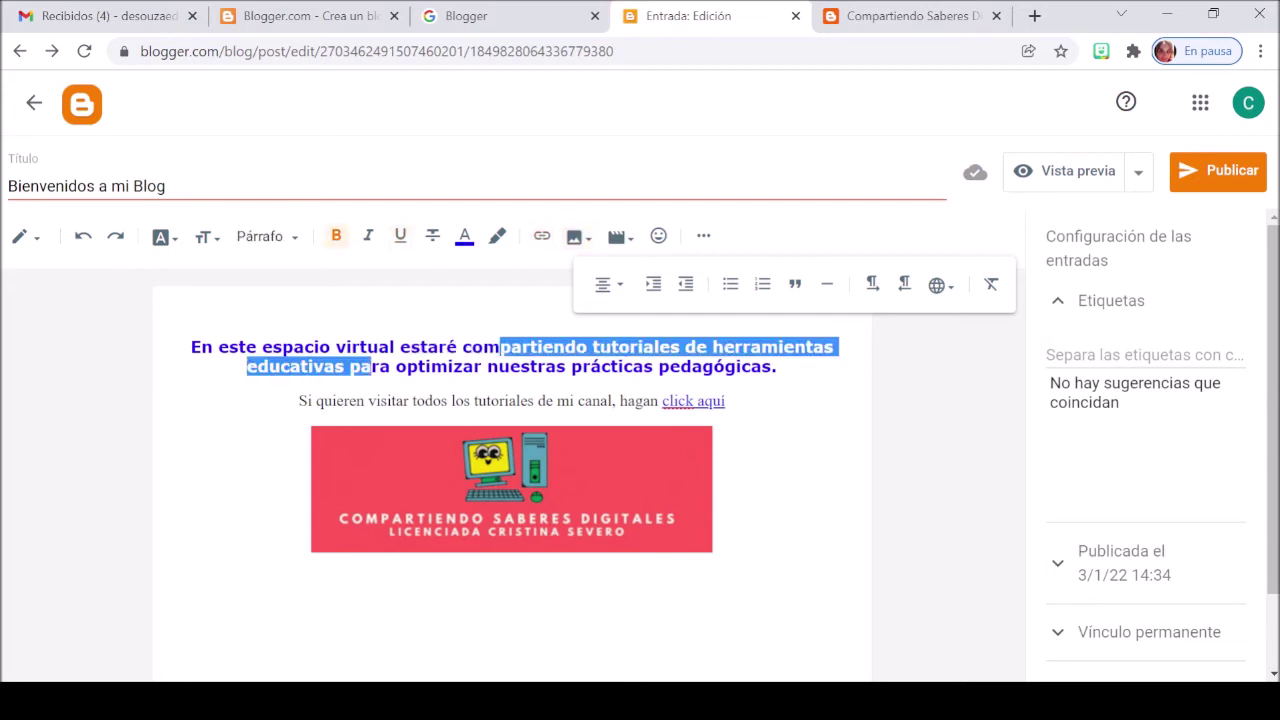
click(172, 311)
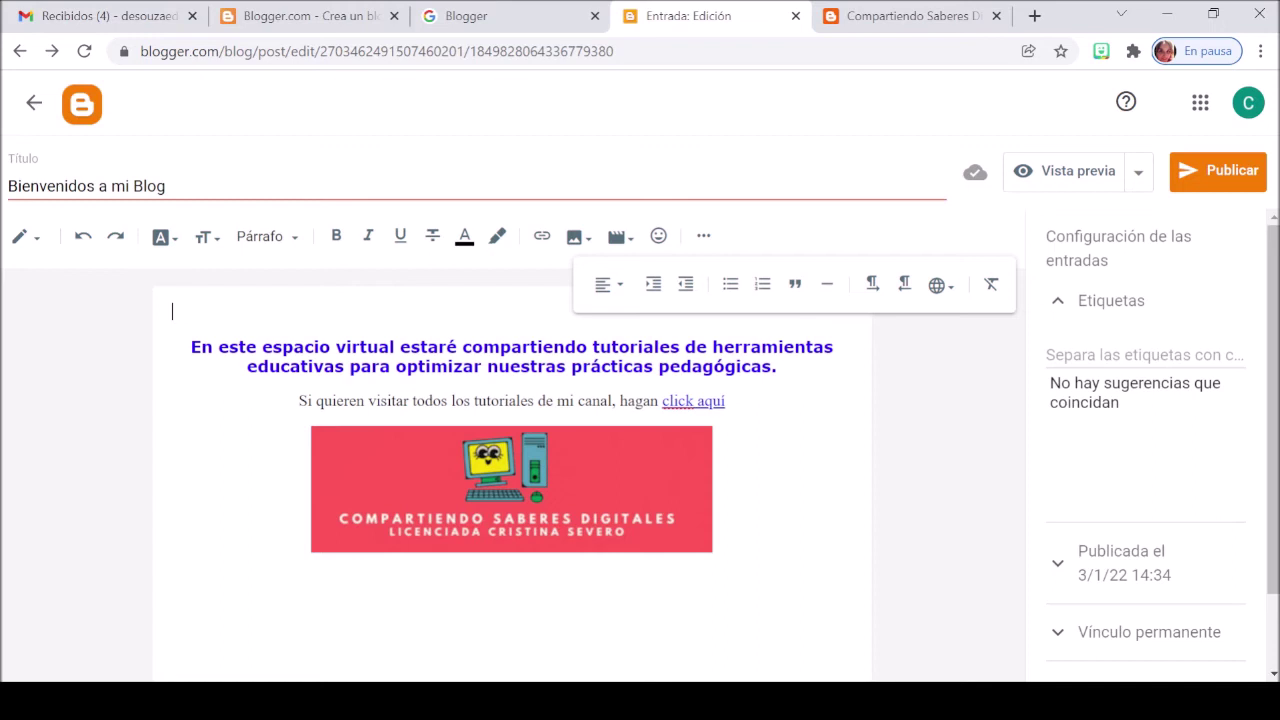
click(512, 578)
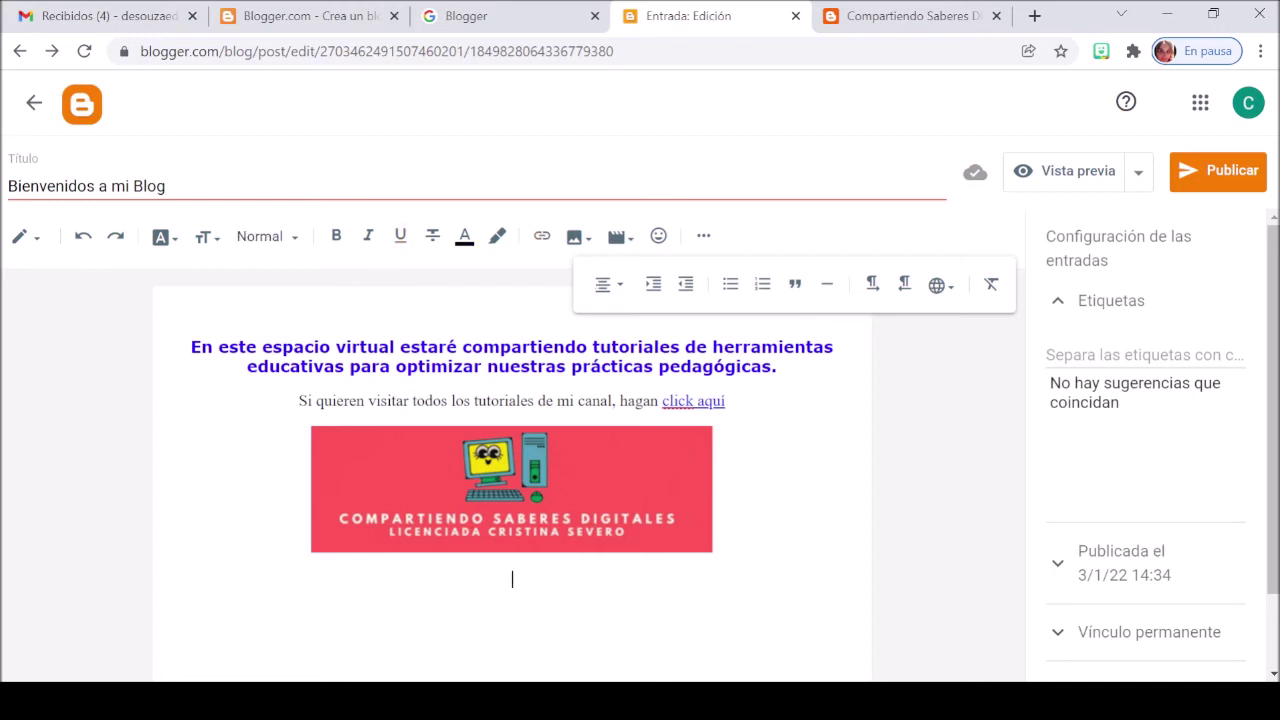
click(627, 245)
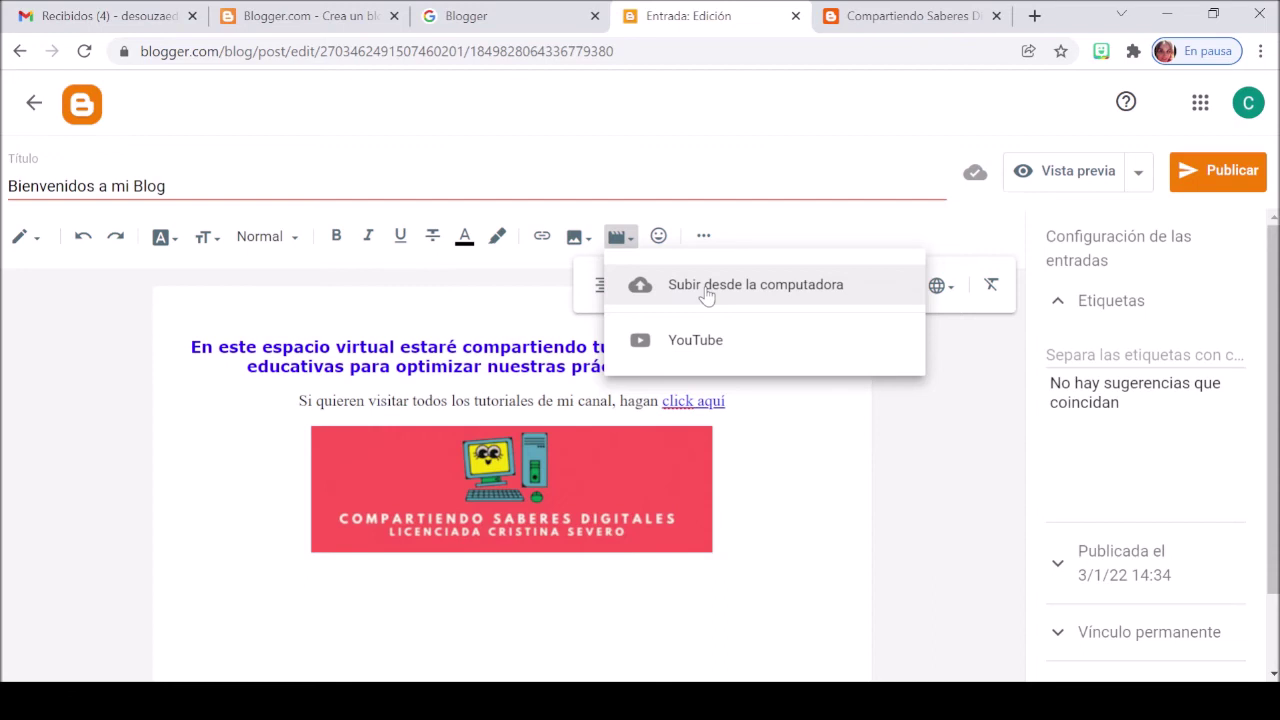
click(733, 349)
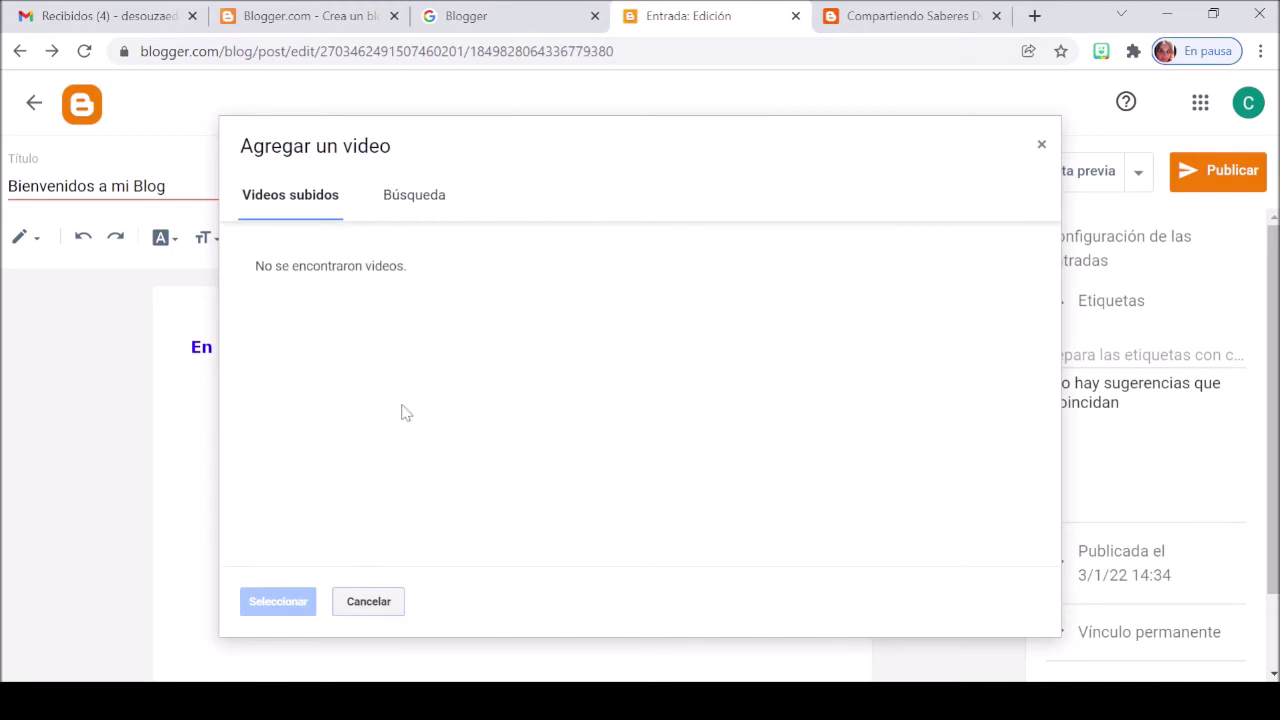
click(428, 205)
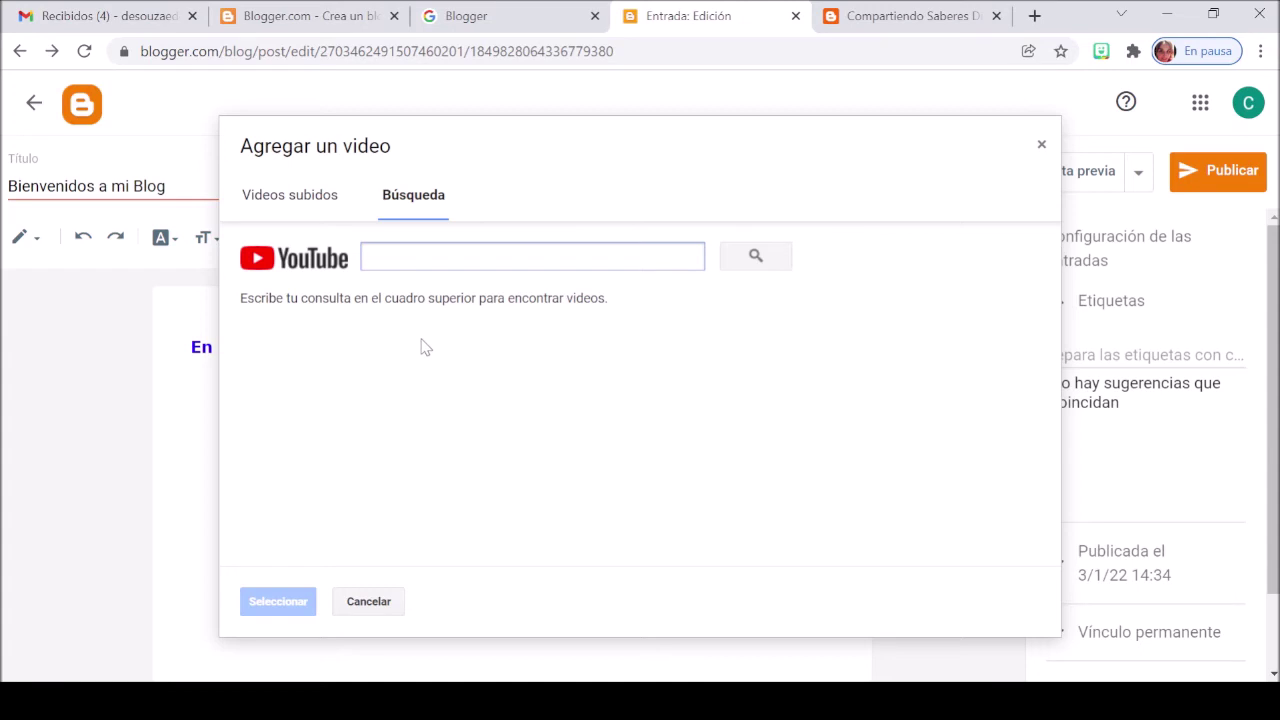
text(https://youtu.be/YTyYFxyekTQ)
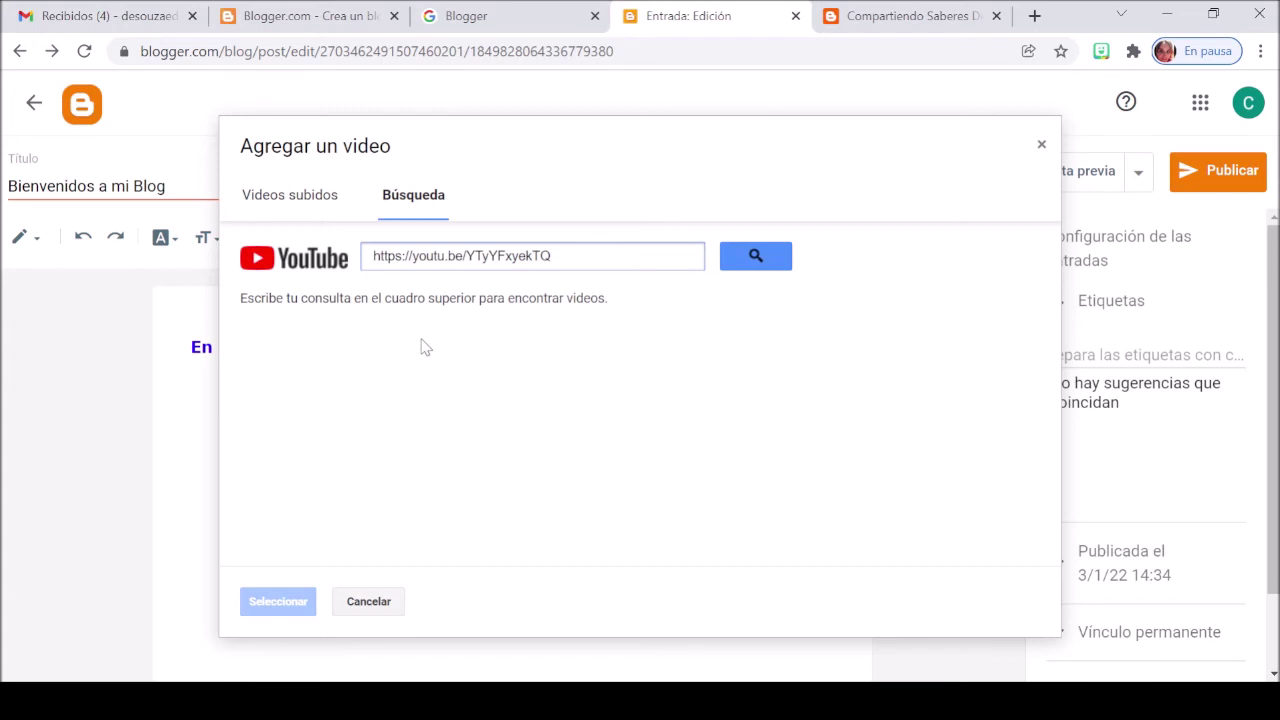
click(755, 258)
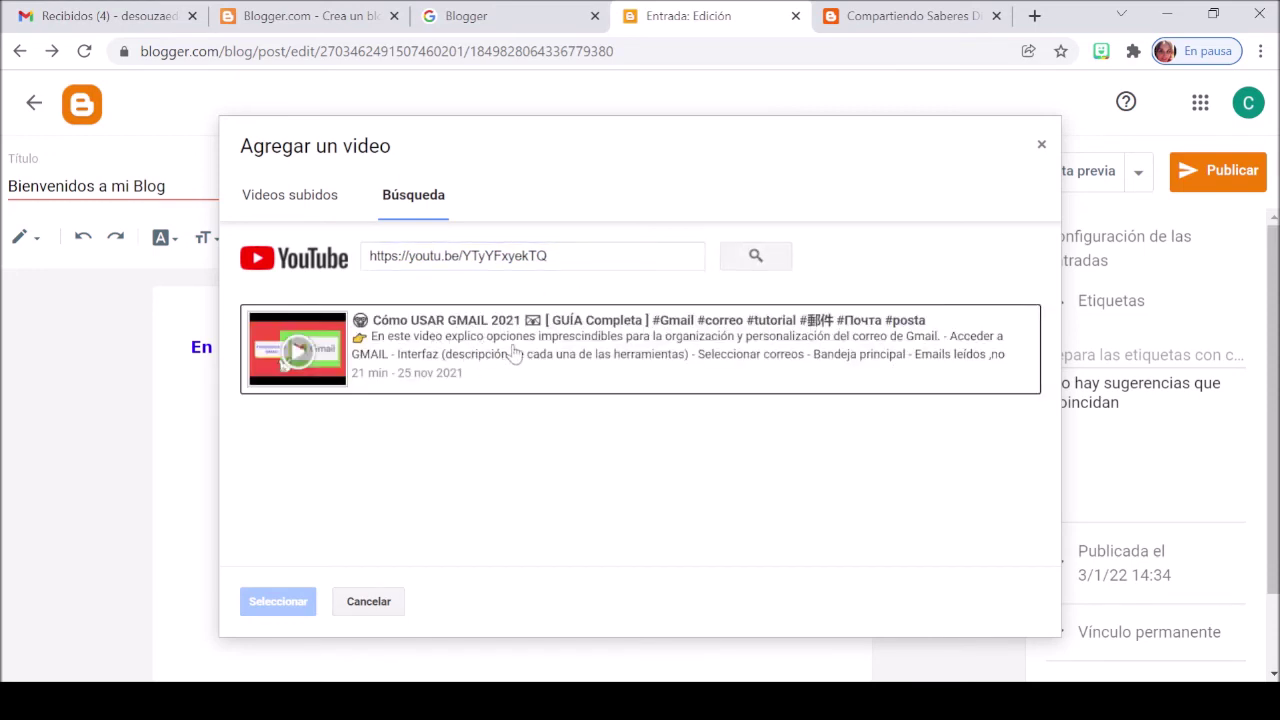
click(513, 355)
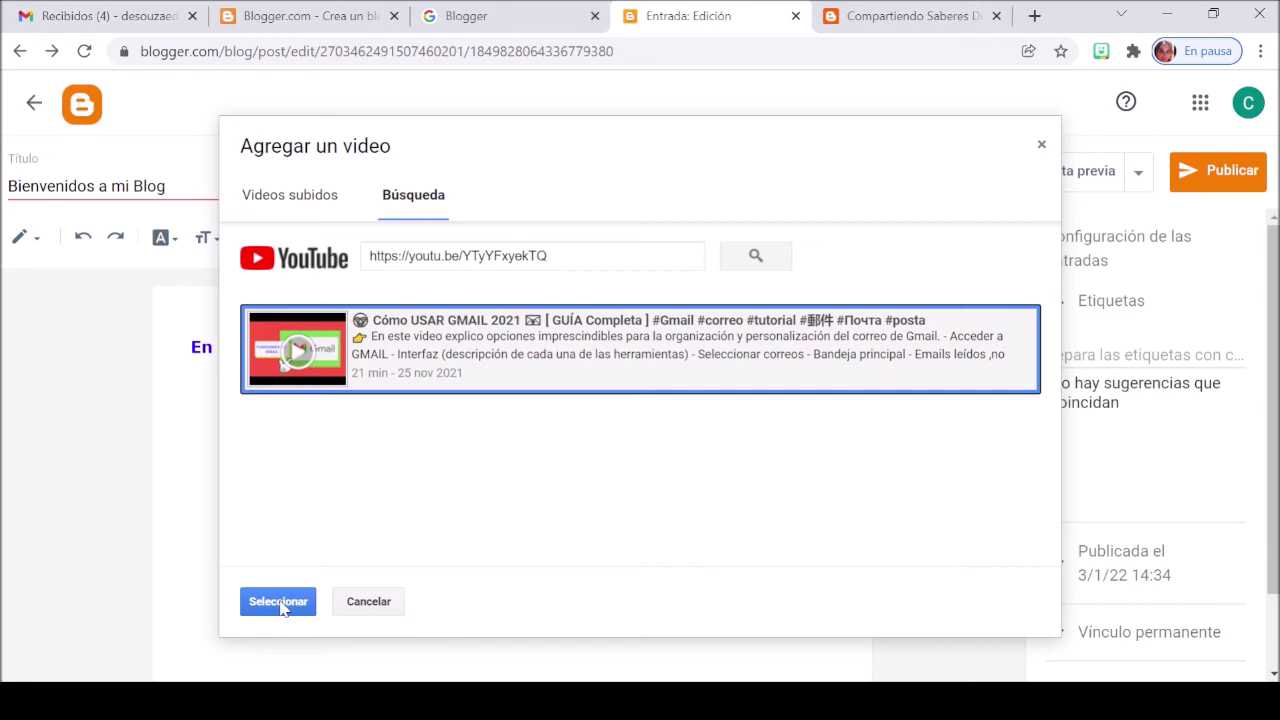
click(279, 602)
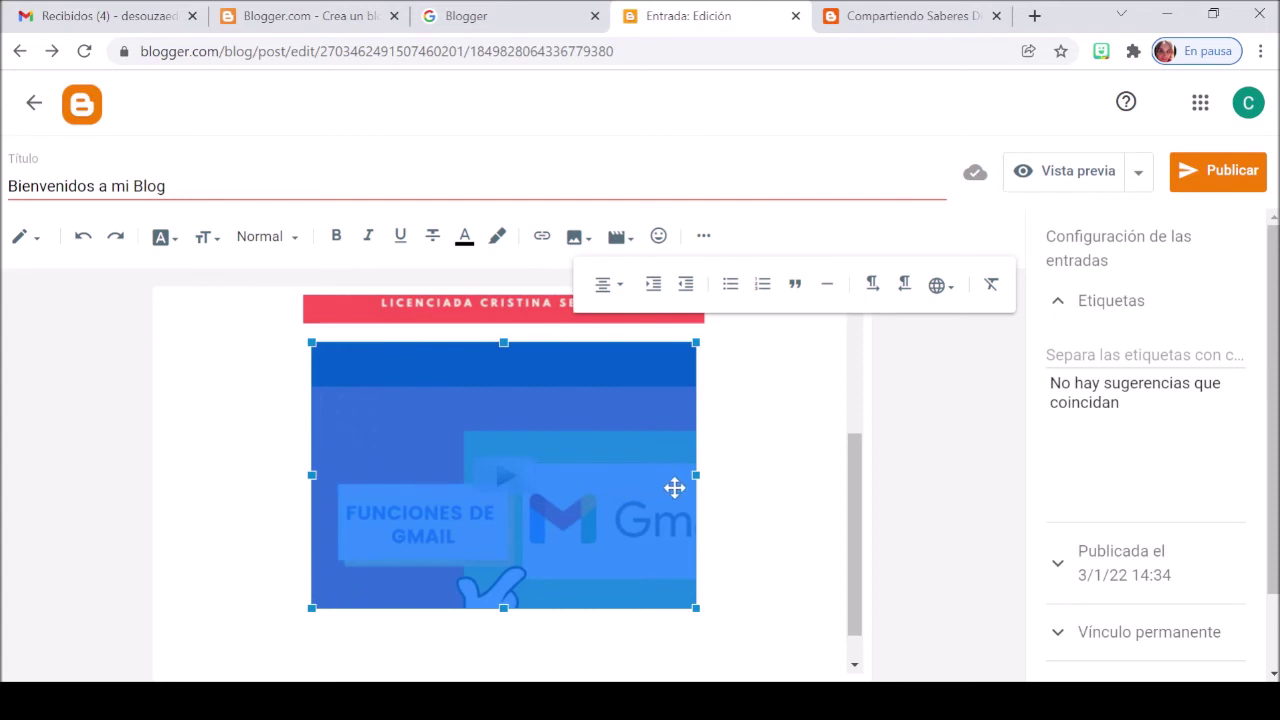
- Widen the inserted Gmail video from both its right and left edges
drag(696, 476, 766, 474)
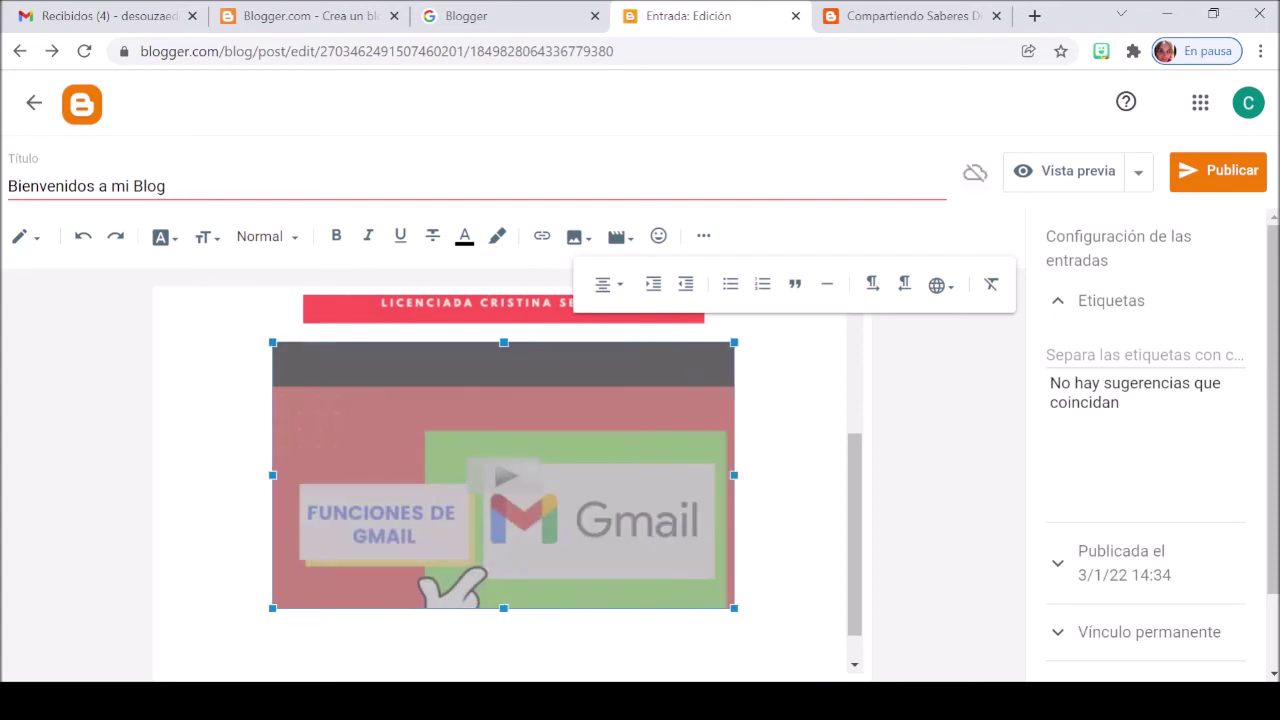
drag(272, 477, 226, 475)
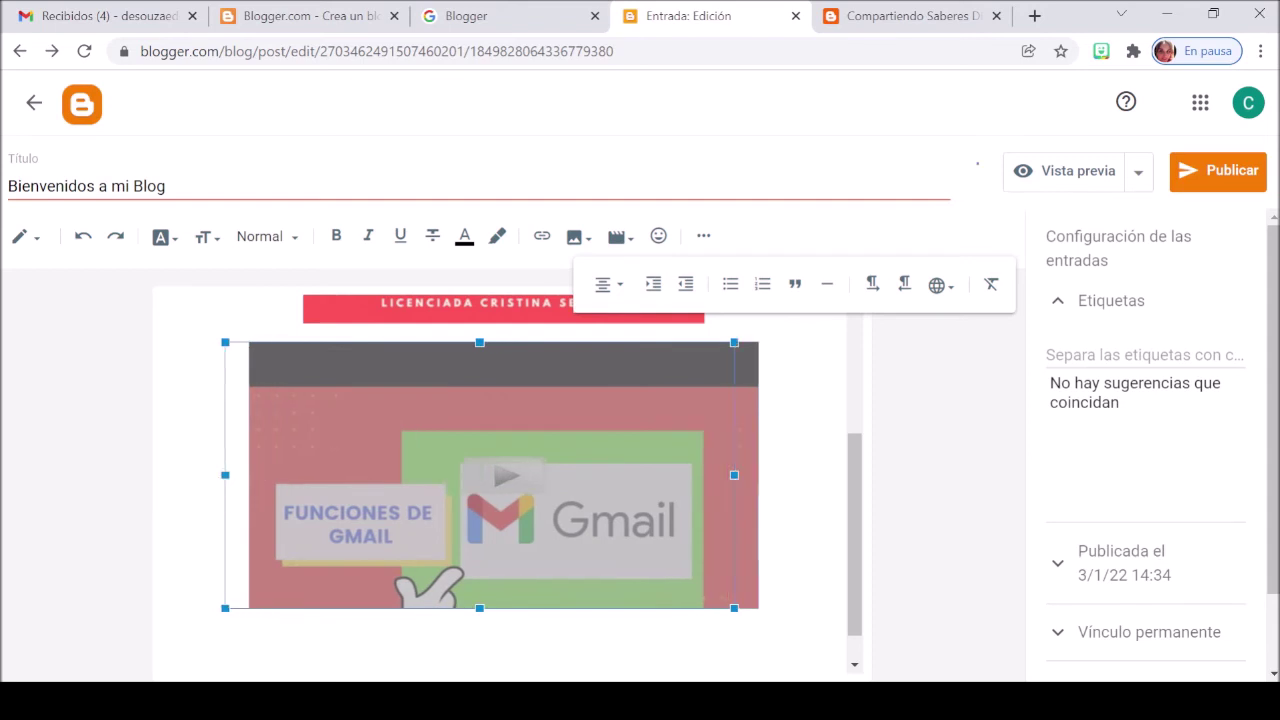